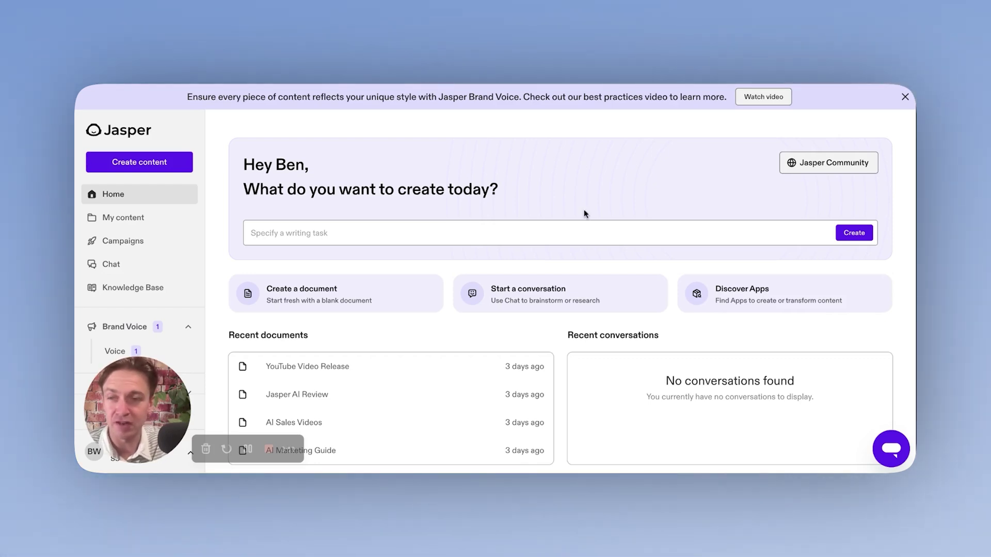
Browse the Jasper home page and start describing a writing task
{"action": "scroll", "coordinate": [493, 166], "scroll_direction": "down", "scroll_amount": 1}
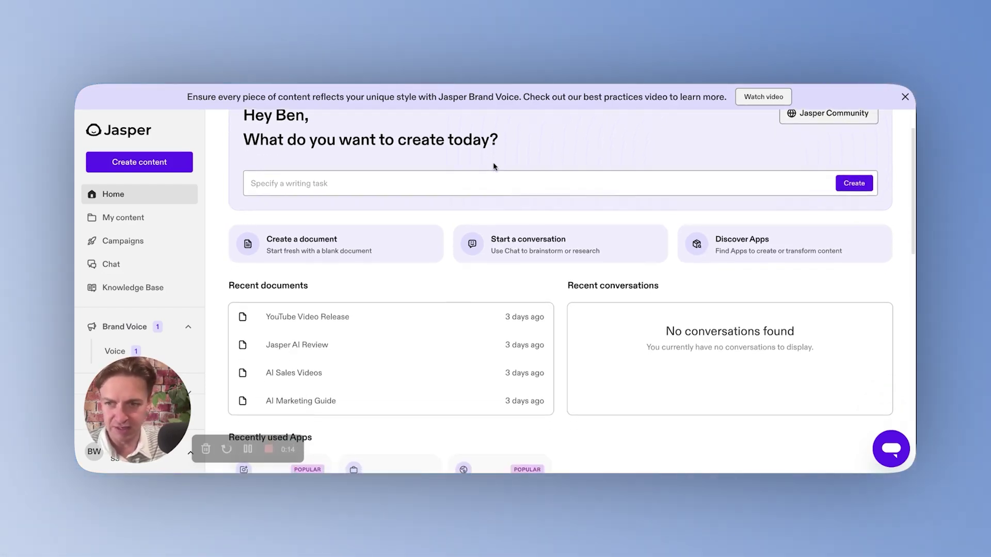
{"action": "scroll", "coordinate": [493, 166], "scroll_direction": "up", "scroll_amount": 1}
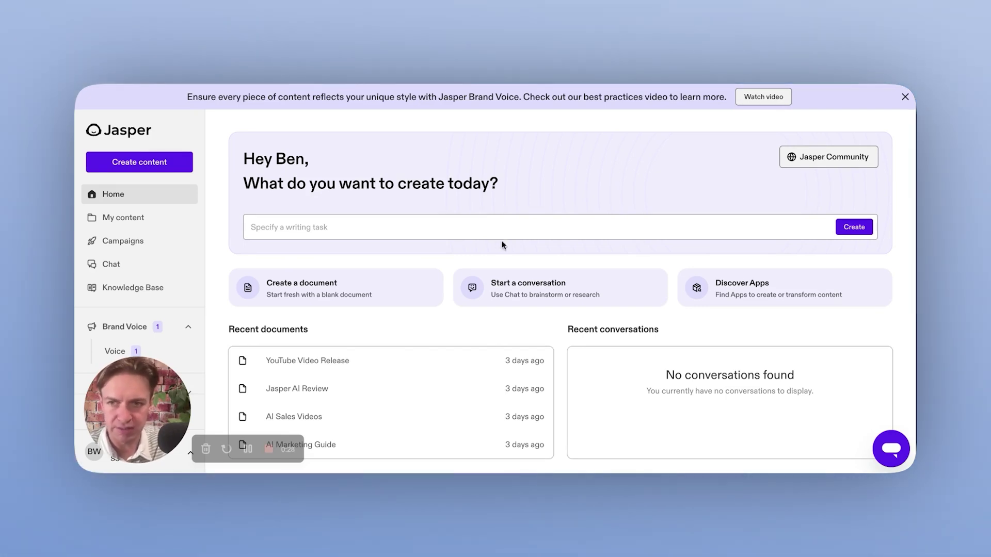
{"action": "scroll", "coordinate": [503, 244], "scroll_direction": "down", "scroll_amount": 1}
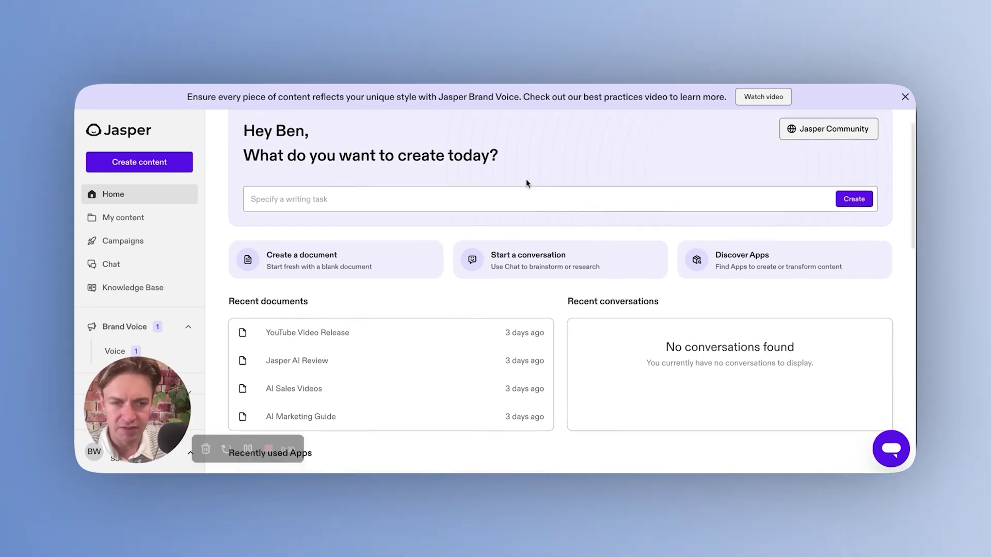
{"action": "scroll", "coordinate": [525, 183], "scroll_direction": "down", "scroll_amount": 1}
{"action": "scroll", "coordinate": [526, 184], "scroll_direction": "up", "scroll_amount": 1}
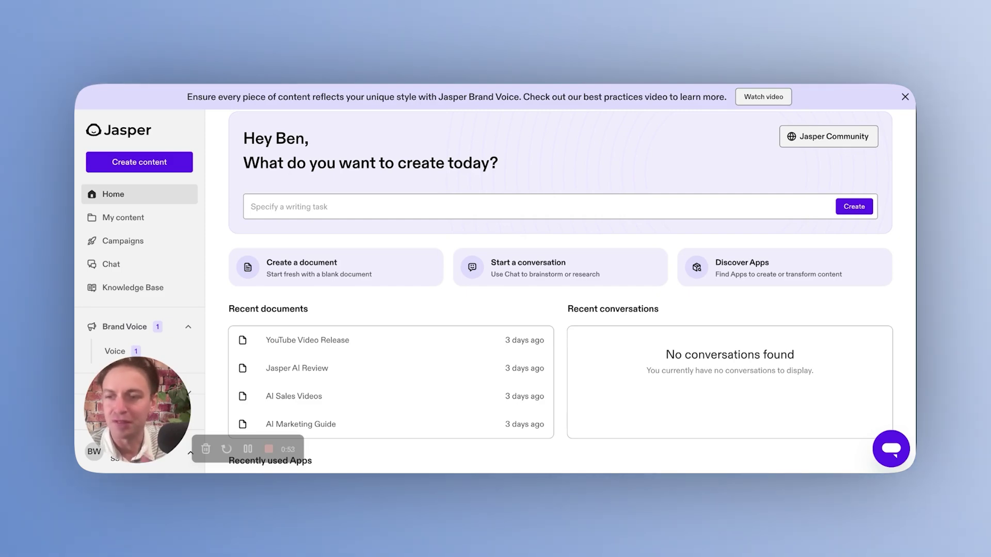
{"action": "scroll", "coordinate": [556, 205], "scroll_direction": "down", "scroll_amount": 1}
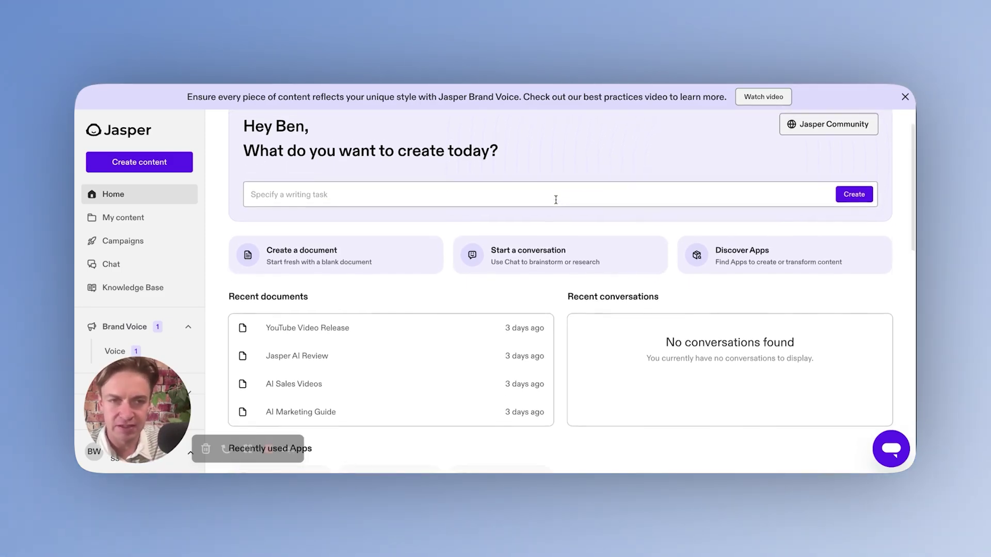
{"action": "scroll", "coordinate": [556, 205], "scroll_direction": "up", "scroll_amount": 1}
{"action": "scroll", "coordinate": [561, 261], "scroll_direction": "down", "scroll_amount": 5}
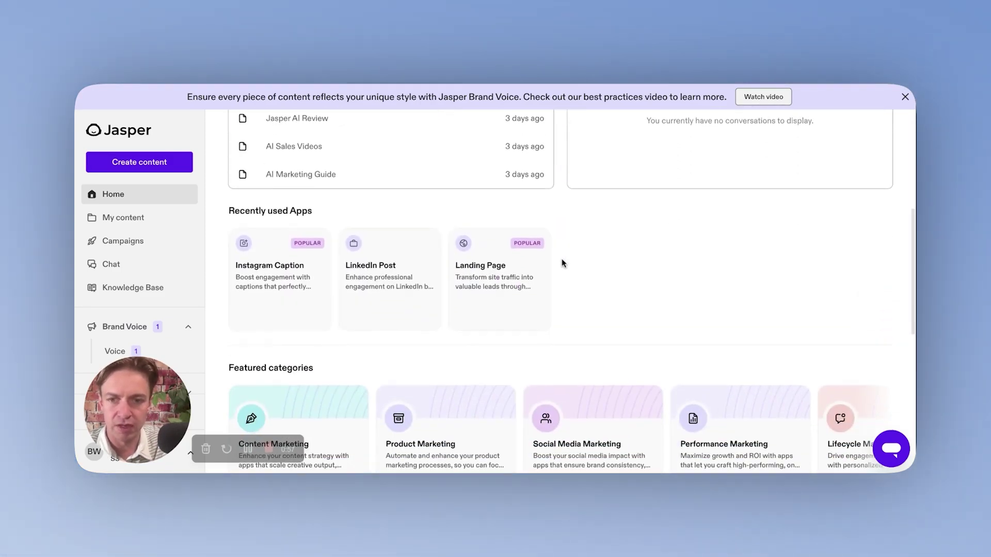
{"action": "scroll", "coordinate": [561, 261], "scroll_direction": "up", "scroll_amount": 6}
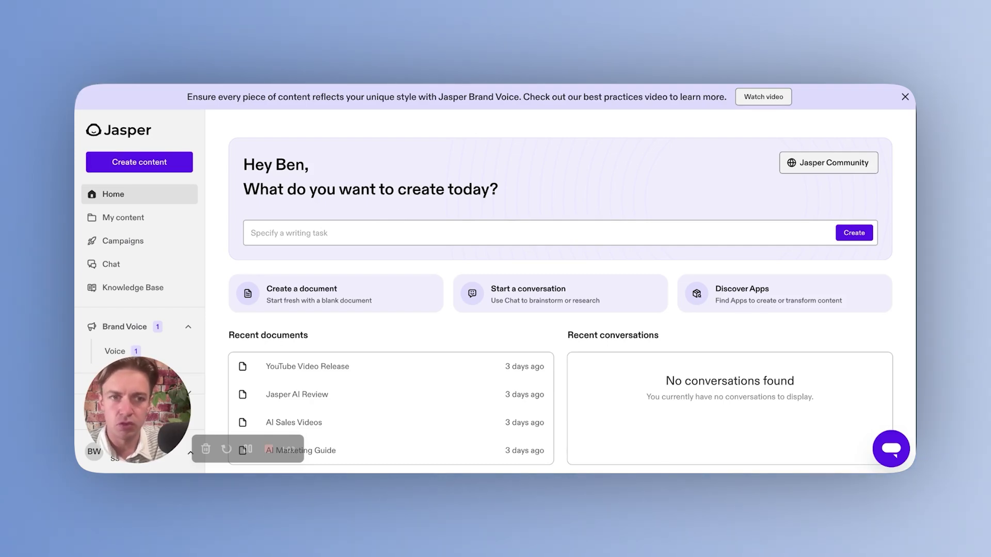
{"action": "left_click", "coordinate": [385, 231]}
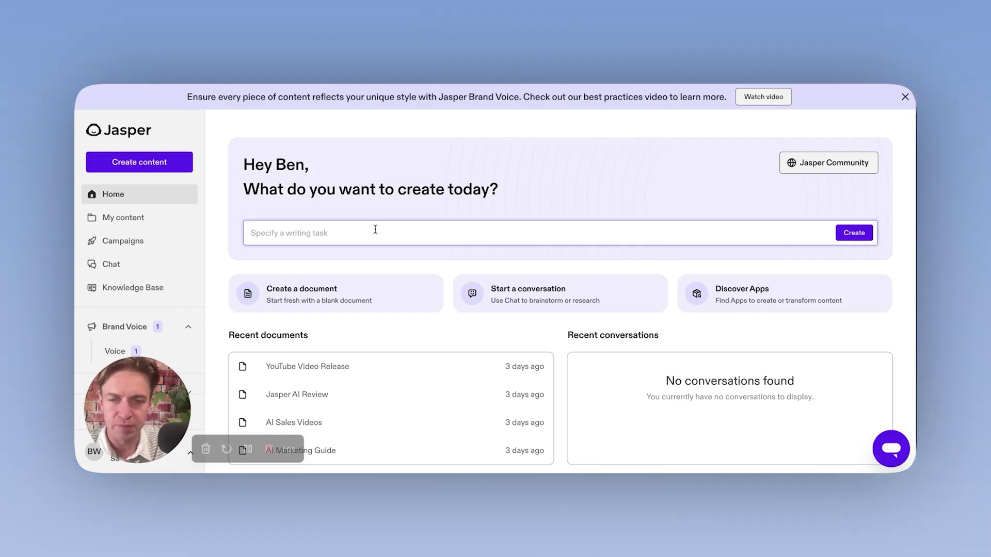
Dismiss the Business upgrade offer and launch the Blog Post app from Popular Apps
{"action": "scroll", "coordinate": [385, 248], "scroll_direction": "down", "scroll_amount": 8}
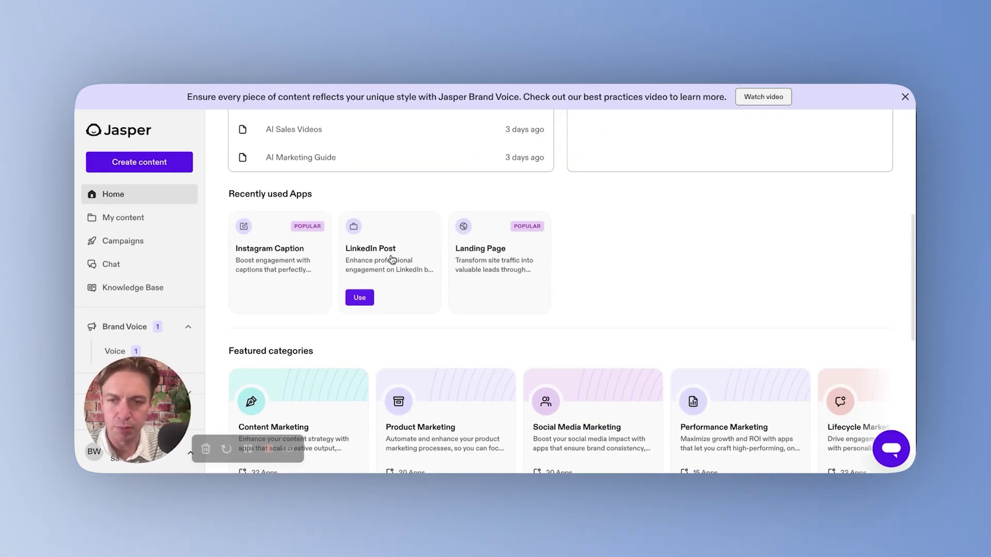
{"action": "scroll", "coordinate": [624, 205], "scroll_direction": "down", "scroll_amount": 2}
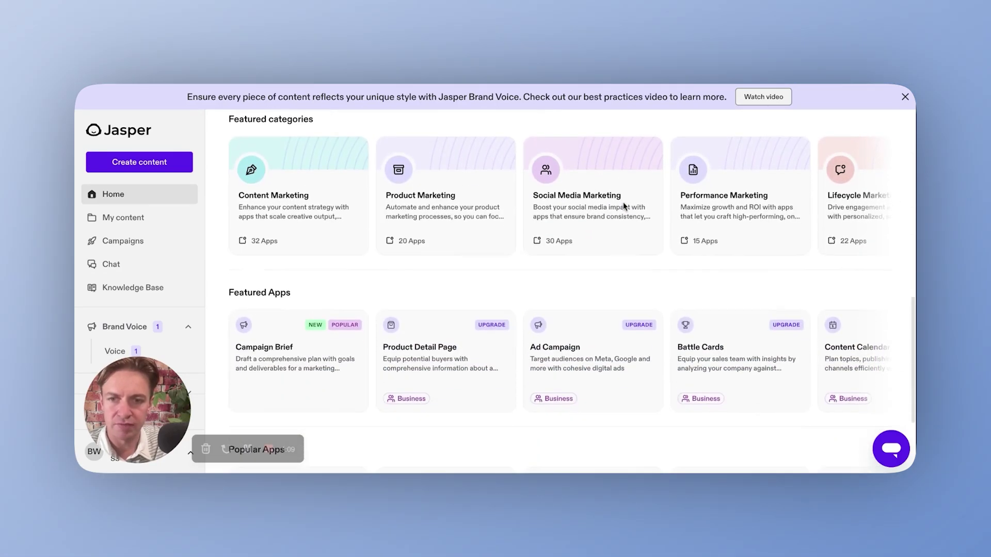
{"action": "scroll", "coordinate": [464, 294], "scroll_direction": "up", "scroll_amount": 1}
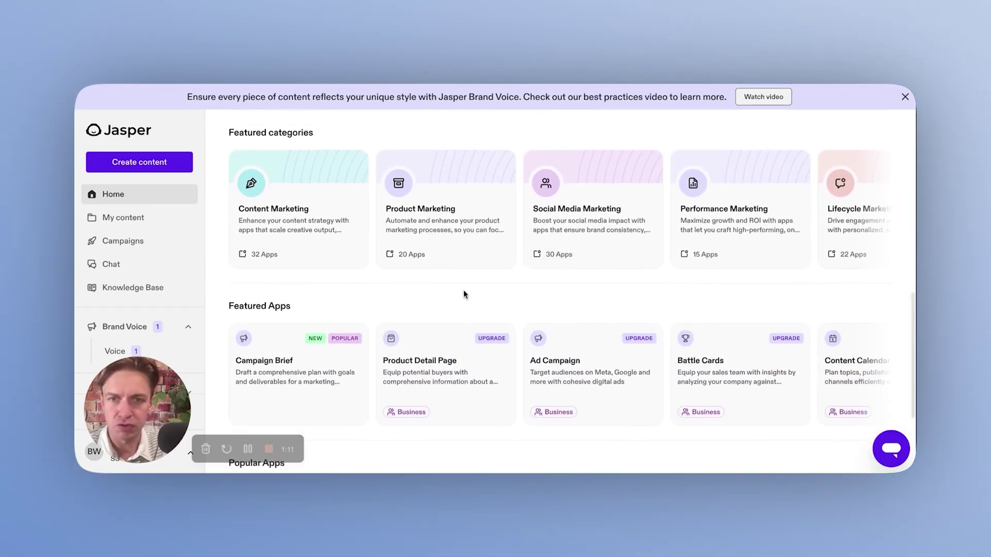
{"action": "scroll", "coordinate": [413, 263], "scroll_direction": "down", "scroll_amount": 2}
{"action": "scroll", "coordinate": [439, 289], "scroll_direction": "down", "scroll_amount": 1}
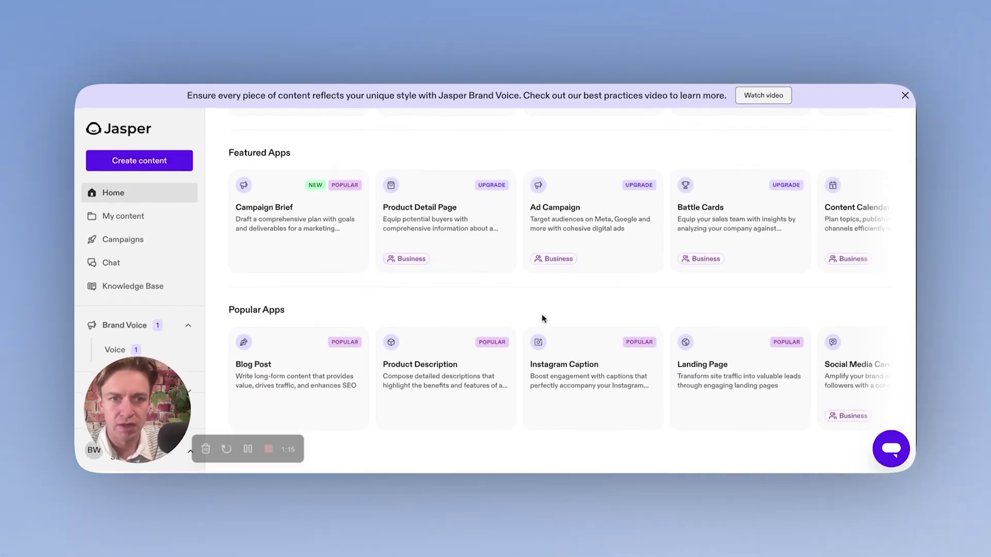
{"action": "mouse_move", "coordinate": [715, 228]}
{"action": "left_click", "coordinate": [706, 258]}
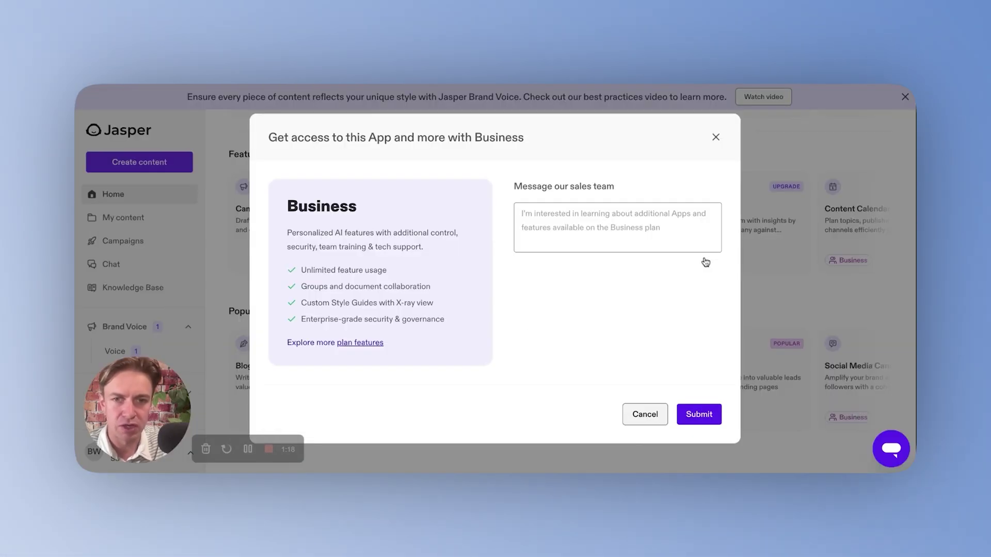
{"action": "left_click", "coordinate": [713, 136]}
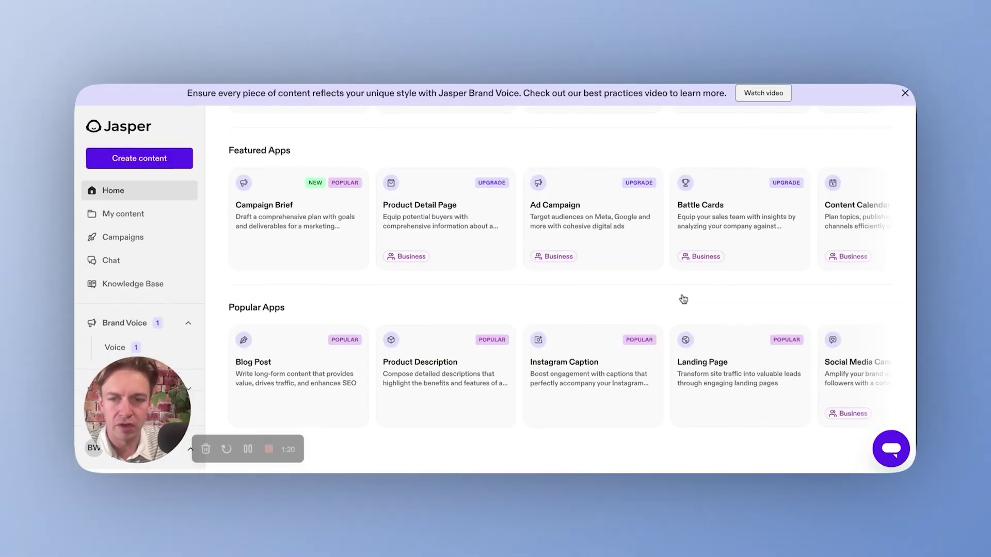
{"action": "left_click", "coordinate": [307, 371]}
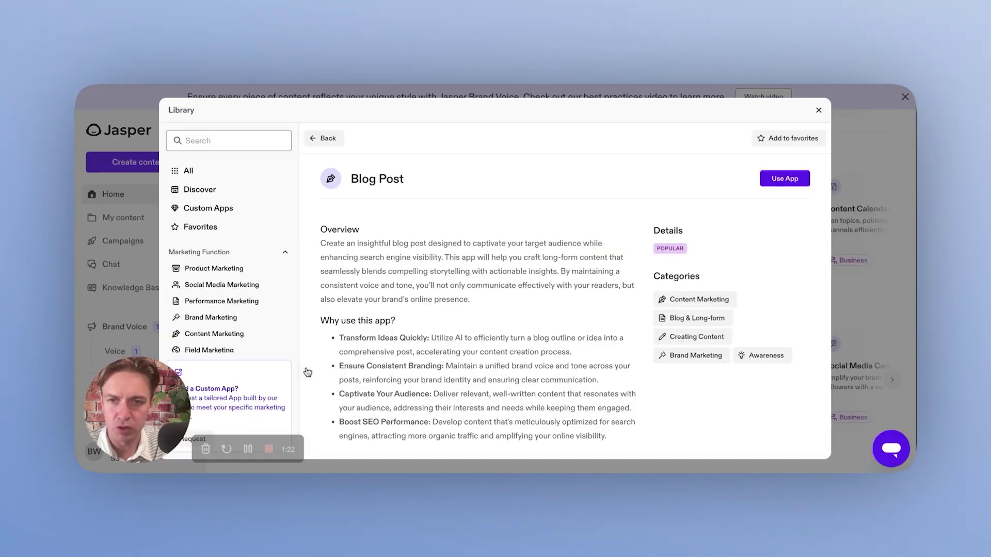
{"action": "left_click", "coordinate": [776, 179]}
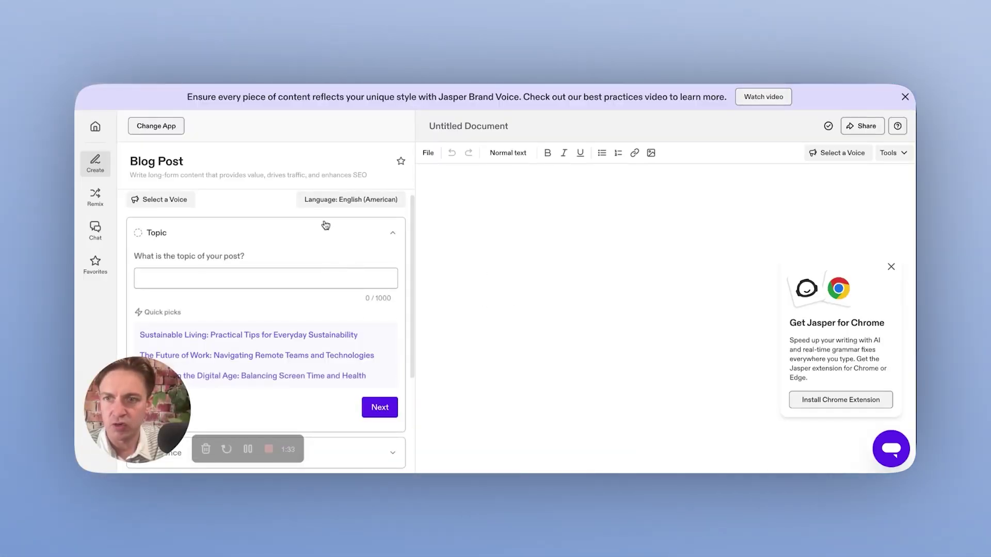
Enter 'How to create a YT channel' as the blog topic and continue to Audience
{"action": "scroll", "coordinate": [309, 278], "scroll_direction": "down", "scroll_amount": 2}
{"action": "scroll", "coordinate": [299, 277], "scroll_direction": "up", "scroll_amount": 1}
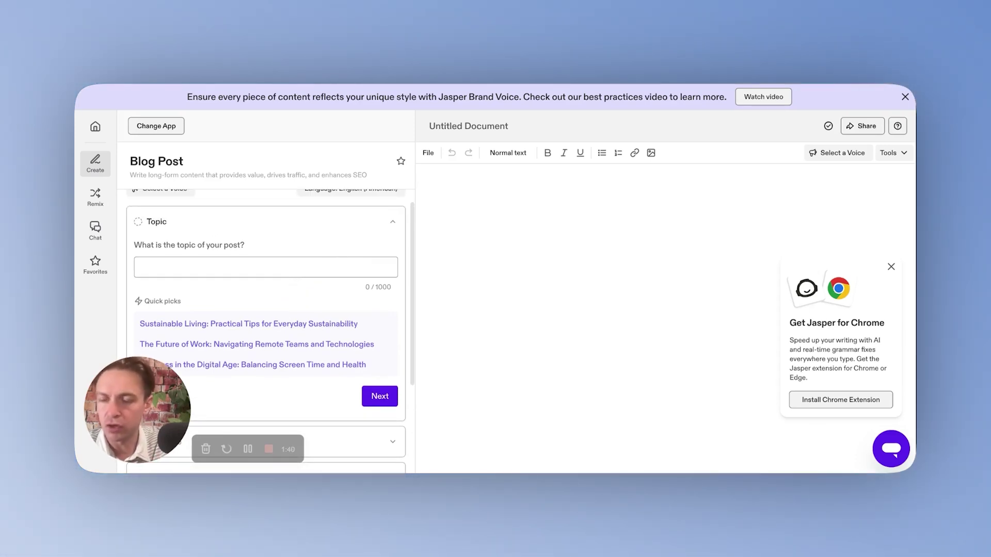
{"action": "scroll", "coordinate": [333, 270], "scroll_direction": "down", "scroll_amount": 1}
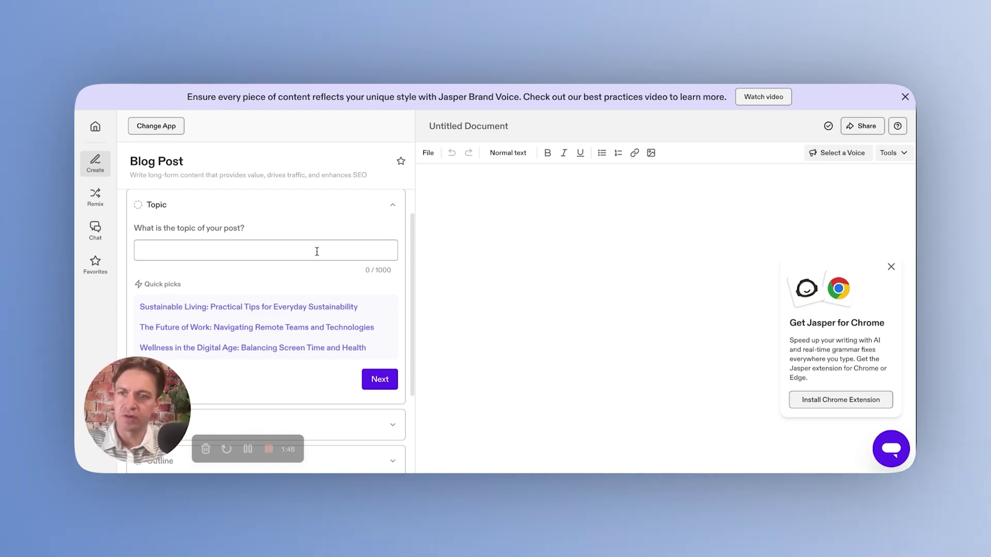
{"action": "left_click", "coordinate": [317, 251]}
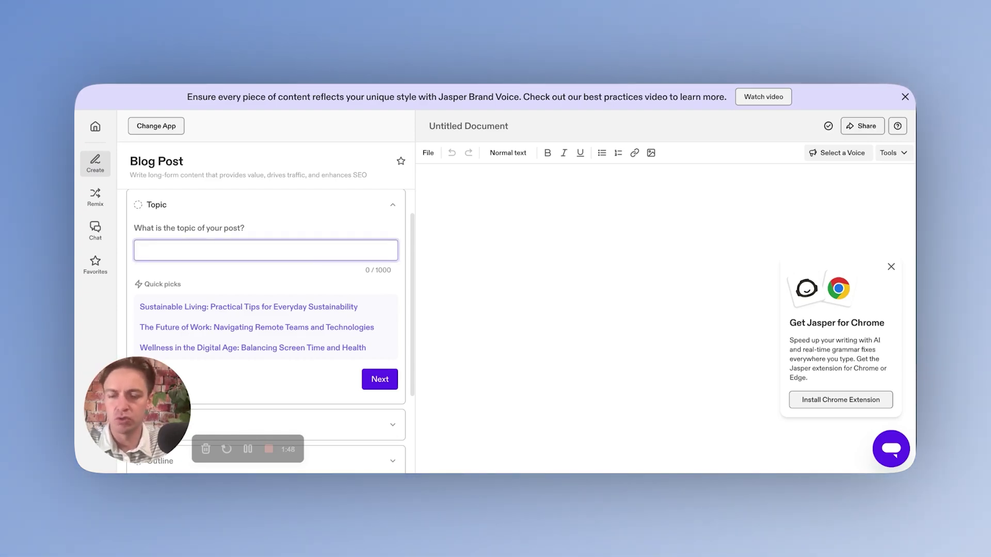
{"action": "type", "text": "h"}
{"action": "key", "text": "BackSpace"}
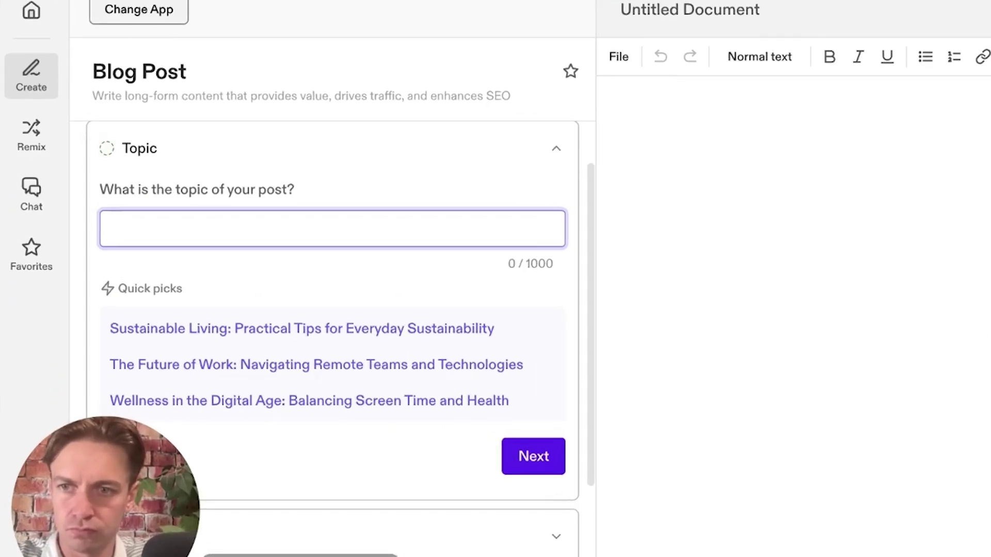
{"action": "type", "text": "How to create ."}
{"action": "key", "text": "BackSpace"}
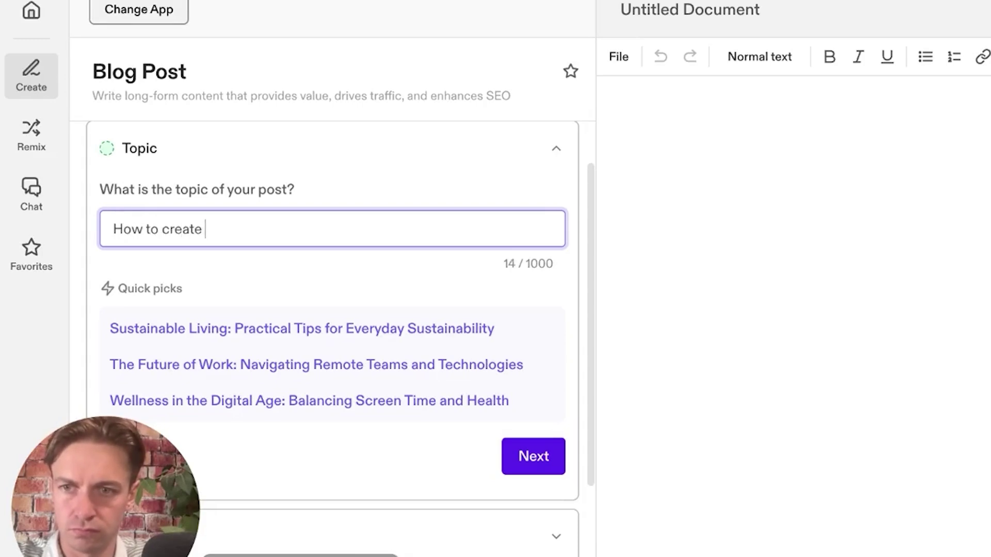
{"action": "type", "text": "a YT channel"}
{"action": "scroll", "coordinate": [437, 348], "scroll_direction": "down", "scroll_amount": 1}
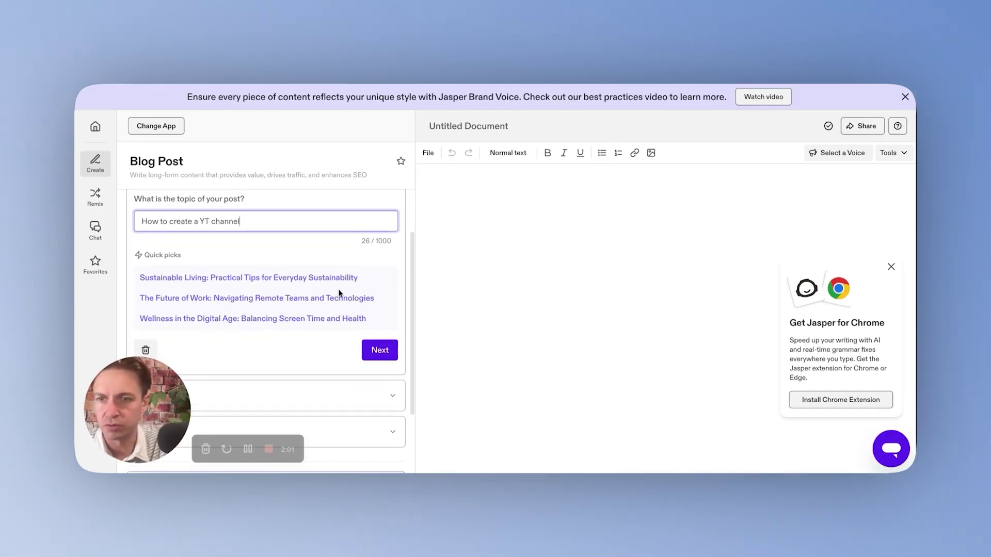
{"action": "scroll", "coordinate": [438, 348], "scroll_direction": "down", "scroll_amount": 2}
{"action": "scroll", "coordinate": [316, 217], "scroll_direction": "up", "scroll_amount": 2}
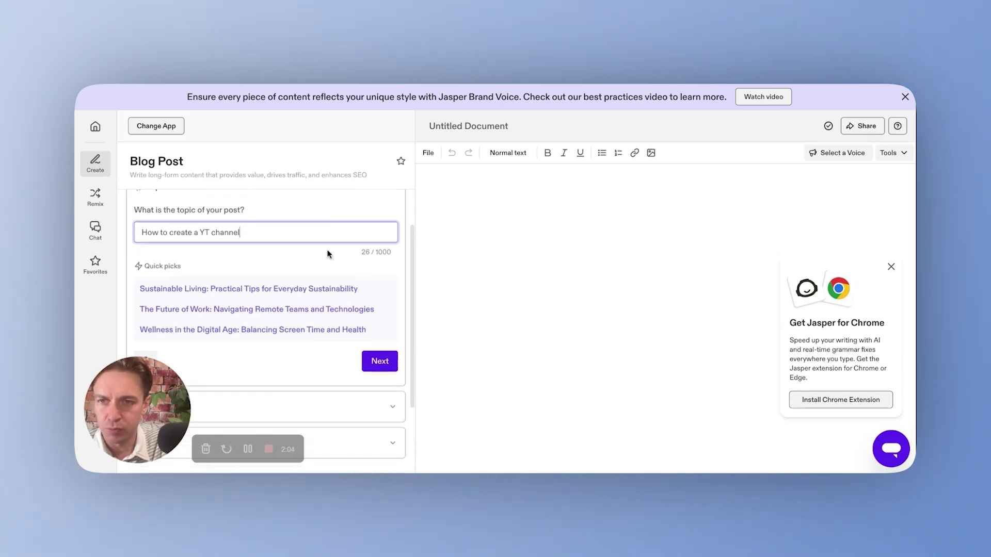
{"action": "left_click", "coordinate": [378, 358]}
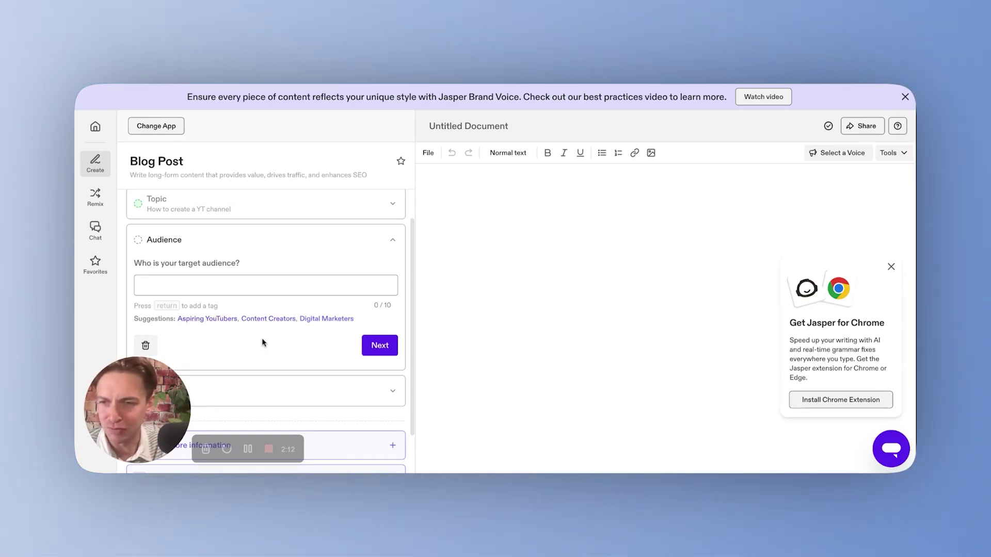
{"action": "scroll", "coordinate": [261, 343], "scroll_direction": "down", "scroll_amount": 1}
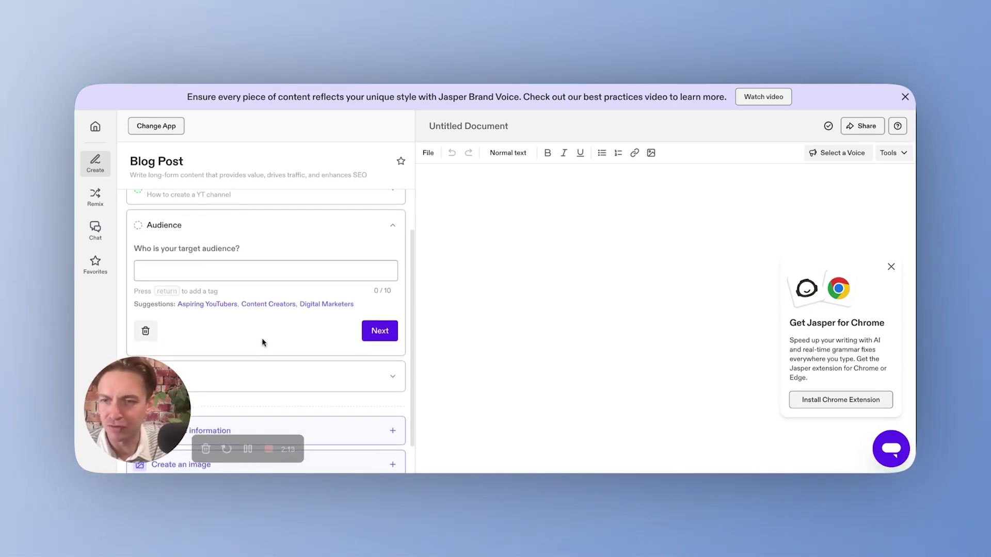
Set the target audience to Aspiring YouTubers and proceed to the outline
{"action": "left_click", "coordinate": [219, 306]}
{"action": "left_click", "coordinate": [379, 331]}
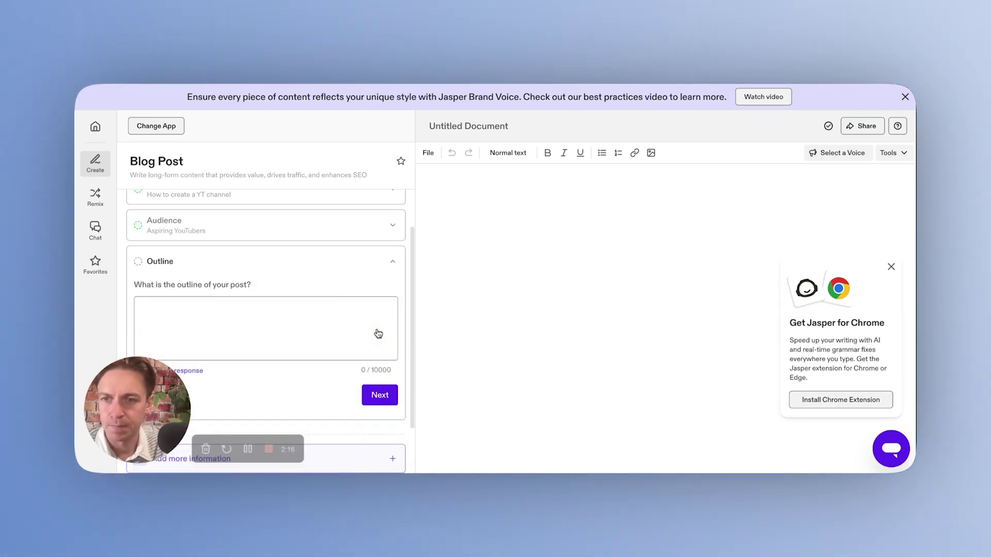
{"action": "left_click", "coordinate": [302, 316]}
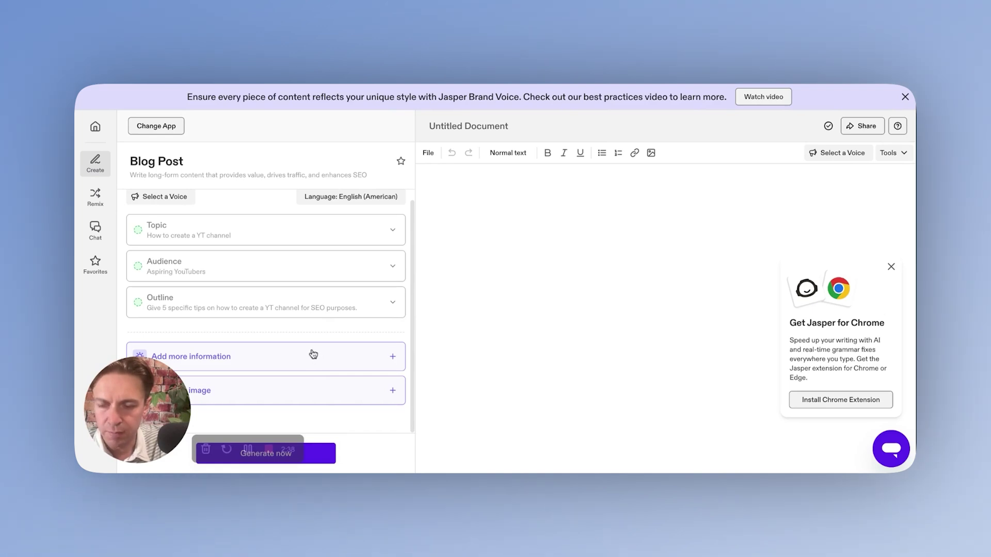
Add keywords YouTube SEO, Video Content Strategy and Channel Optimization, then generate the post
{"action": "left_click", "coordinate": [311, 353]}
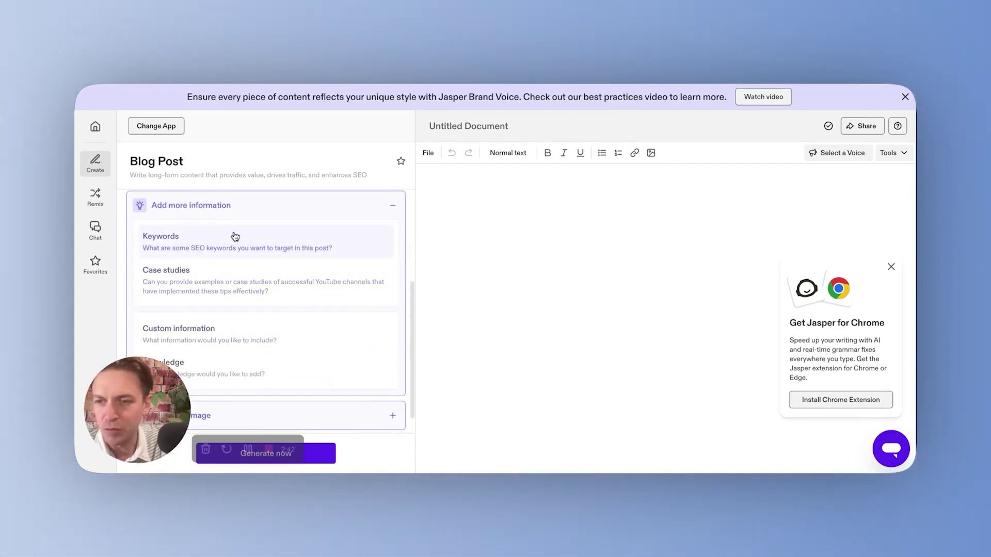
{"action": "left_click", "coordinate": [264, 246]}
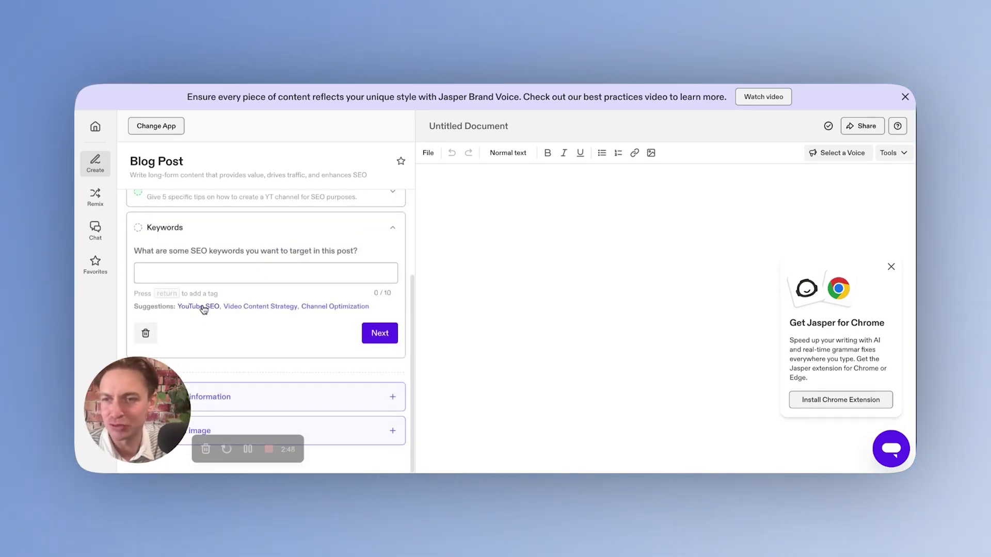
{"action": "left_click", "coordinate": [205, 309]}
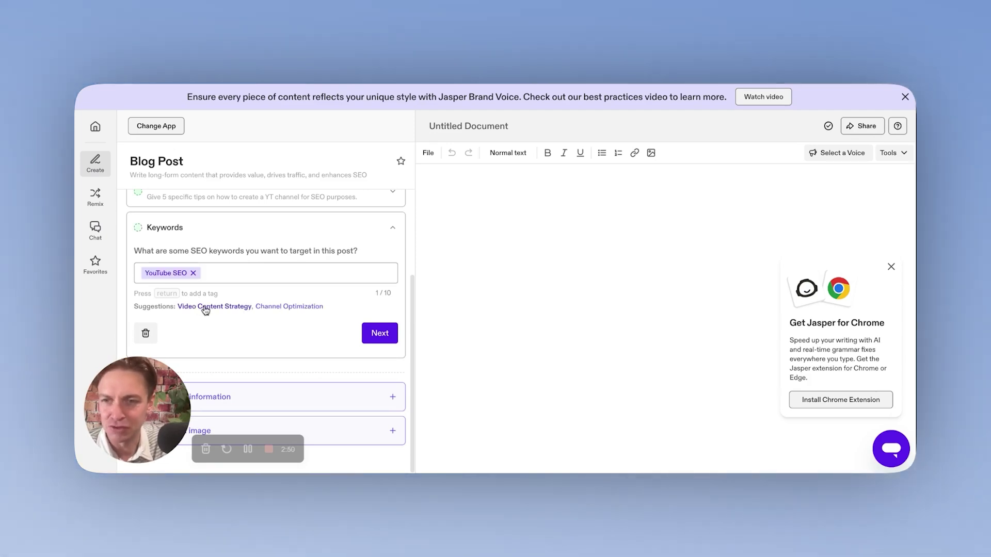
{"action": "left_click", "coordinate": [217, 311]}
{"action": "left_click", "coordinate": [223, 311]}
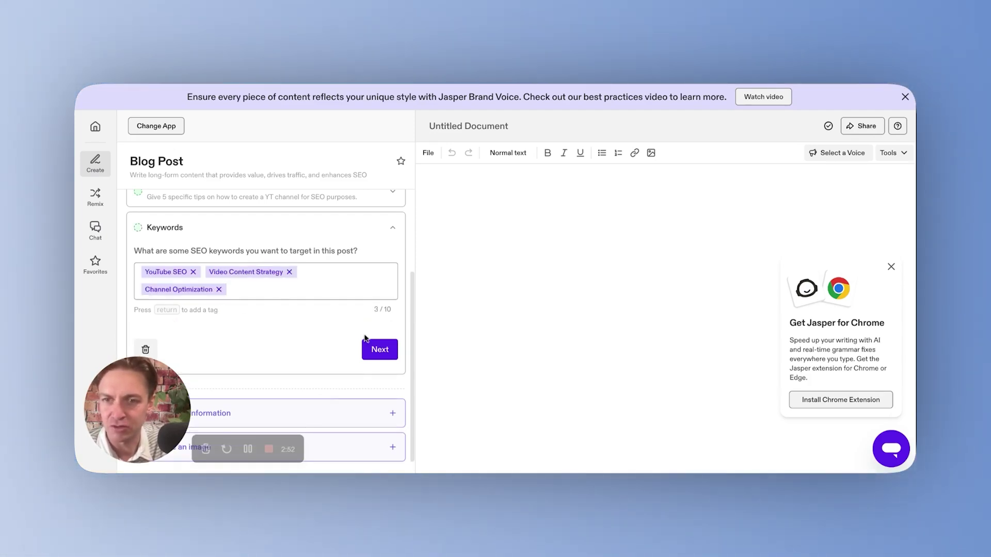
{"action": "left_click", "coordinate": [386, 336]}
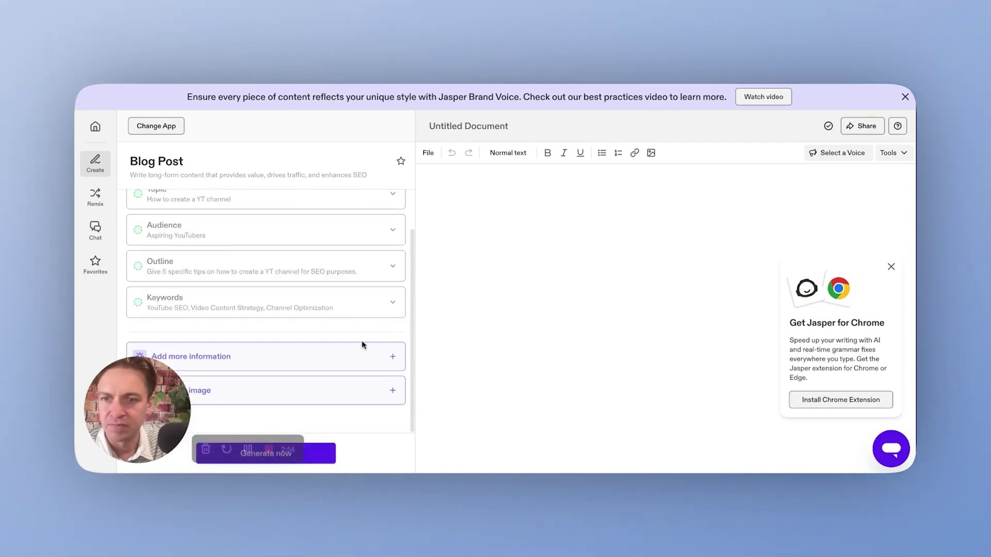
{"action": "left_click", "coordinate": [328, 456]}
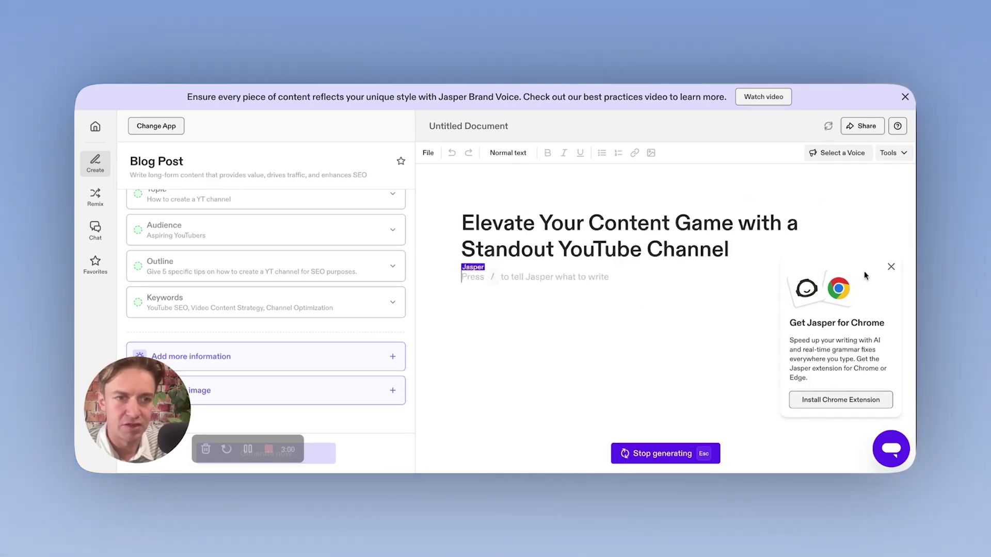
Close the Chrome extension promo and the brand voice suggestion while the draft generates
{"action": "left_click", "coordinate": [891, 267]}
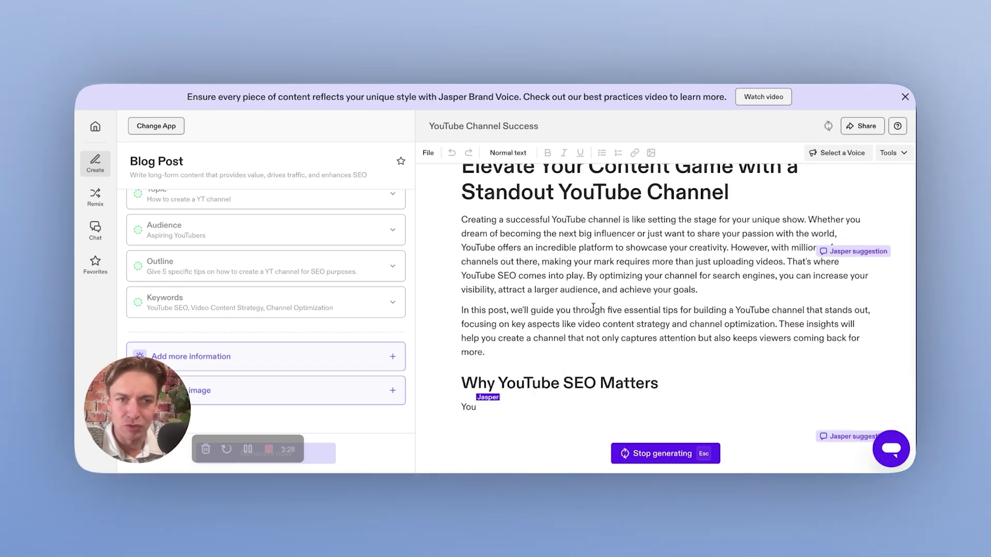
{"action": "scroll", "coordinate": [593, 308], "scroll_direction": "up", "scroll_amount": 2}
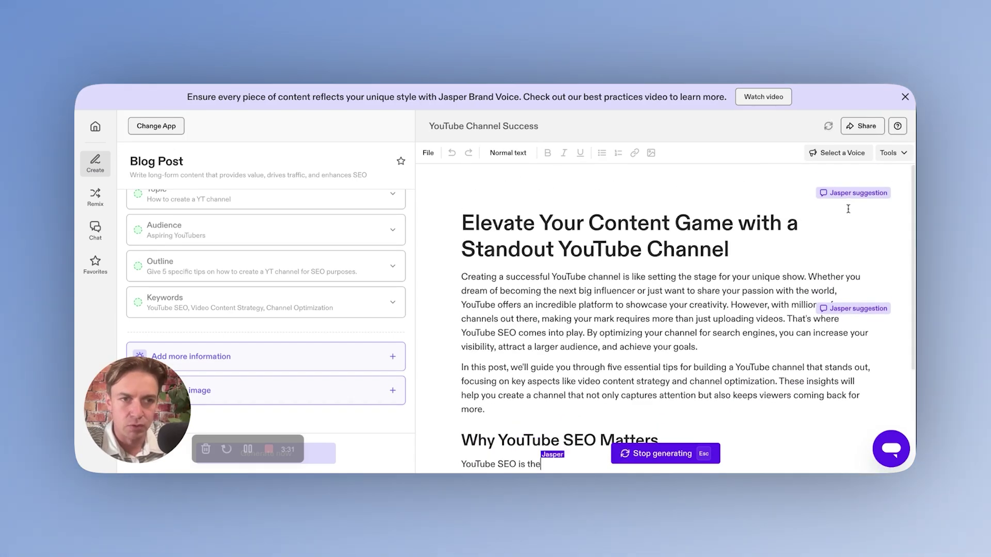
{"action": "left_click", "coordinate": [844, 194]}
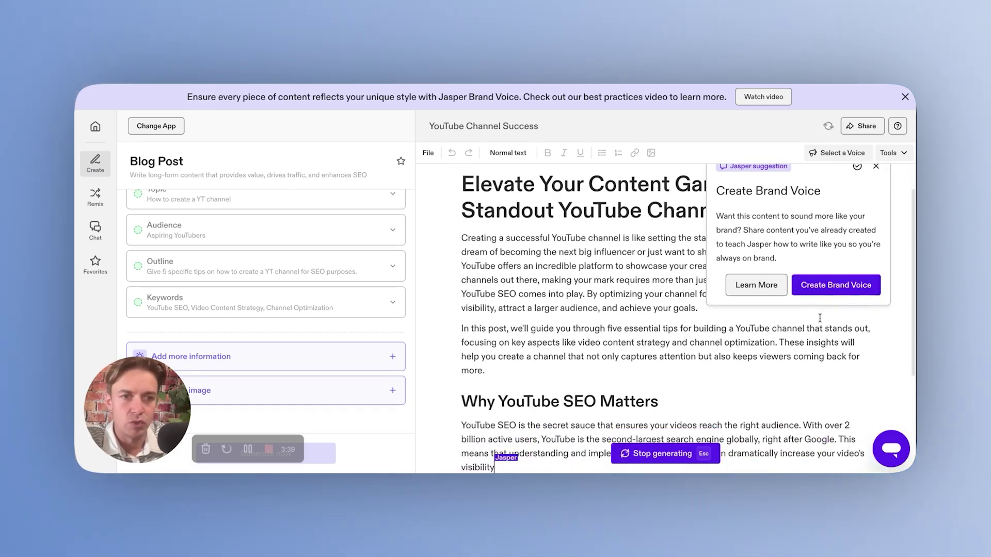
{"action": "scroll", "coordinate": [826, 289], "scroll_direction": "up", "scroll_amount": 2}
{"action": "left_click", "coordinate": [876, 205]}
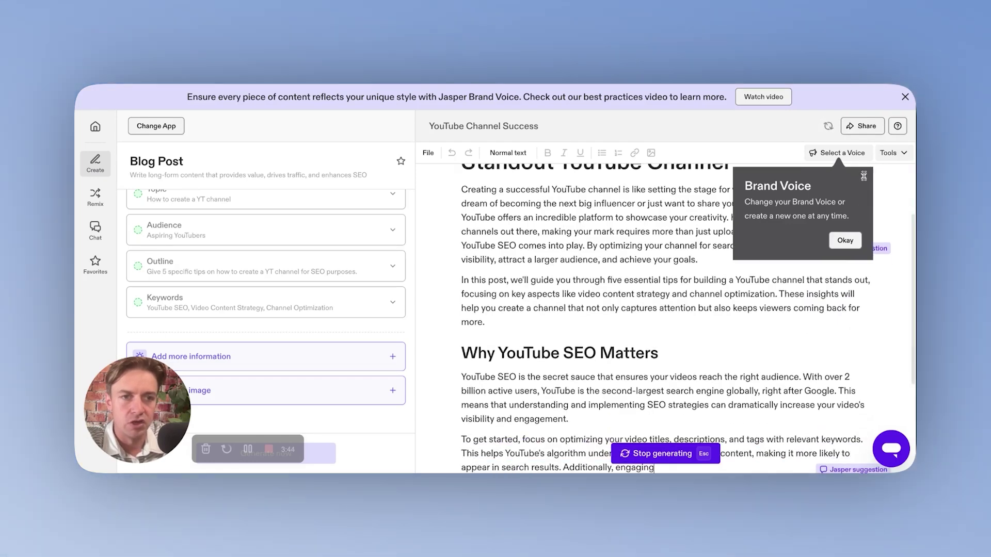
{"action": "mouse_move", "coordinate": [854, 253]}
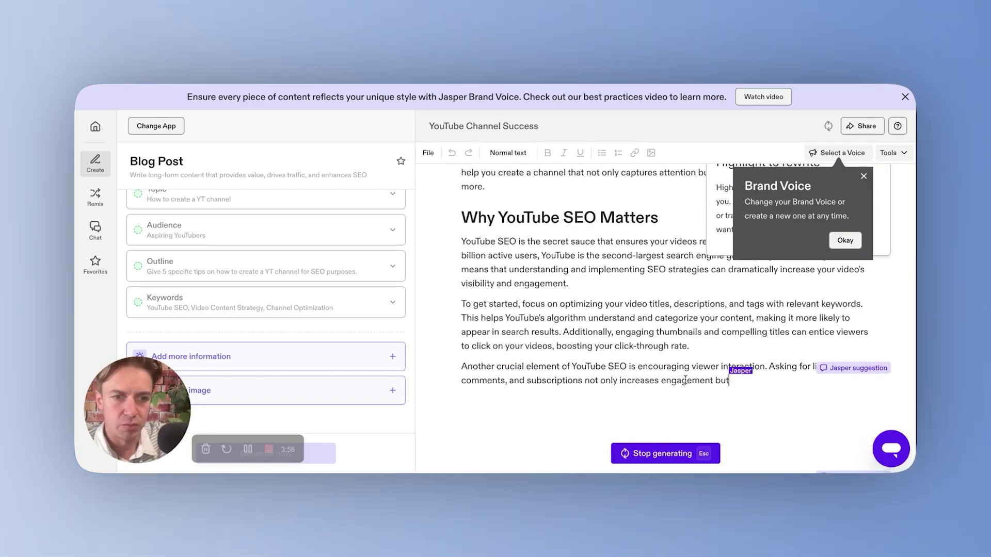
{"action": "scroll", "coordinate": [685, 381], "scroll_direction": "up", "scroll_amount": 5}
{"action": "scroll", "coordinate": [614, 272], "scroll_direction": "down", "scroll_amount": 4}
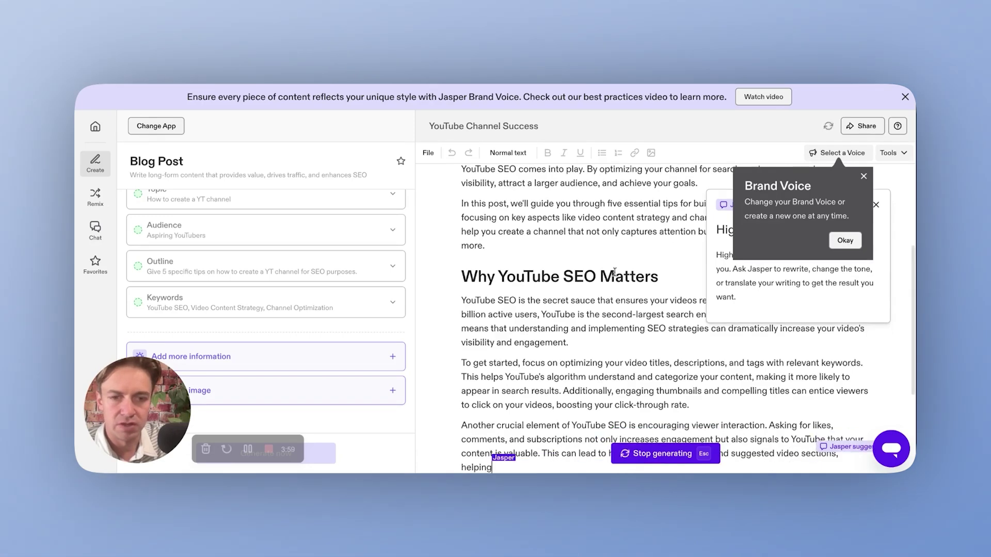
Dismiss the brand voice tip and review the document's sharing options without changes
{"action": "scroll", "coordinate": [640, 319], "scroll_direction": "up", "scroll_amount": 2}
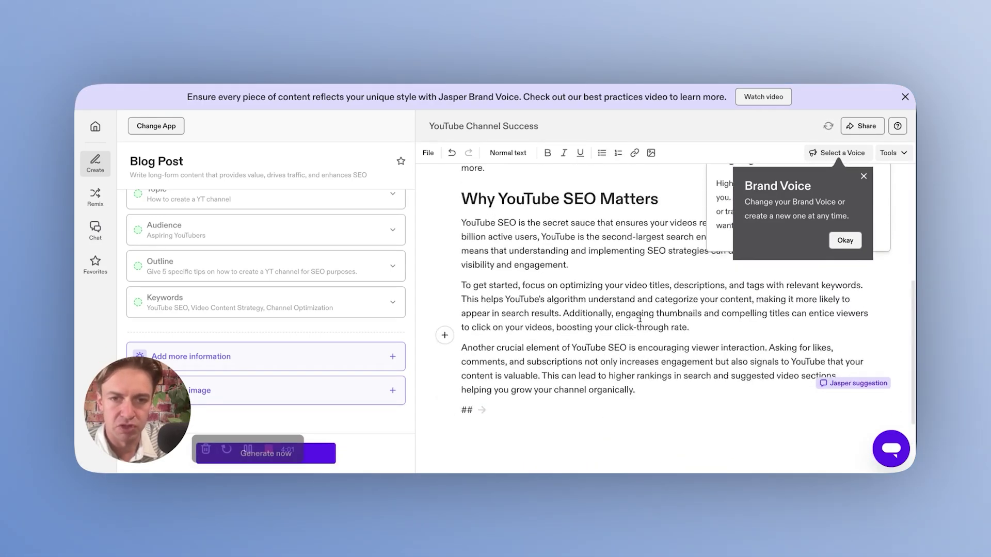
{"action": "scroll", "coordinate": [640, 318], "scroll_direction": "up", "scroll_amount": 2}
{"action": "left_click", "coordinate": [845, 240]}
{"action": "scroll", "coordinate": [795, 235], "scroll_direction": "down", "scroll_amount": 4}
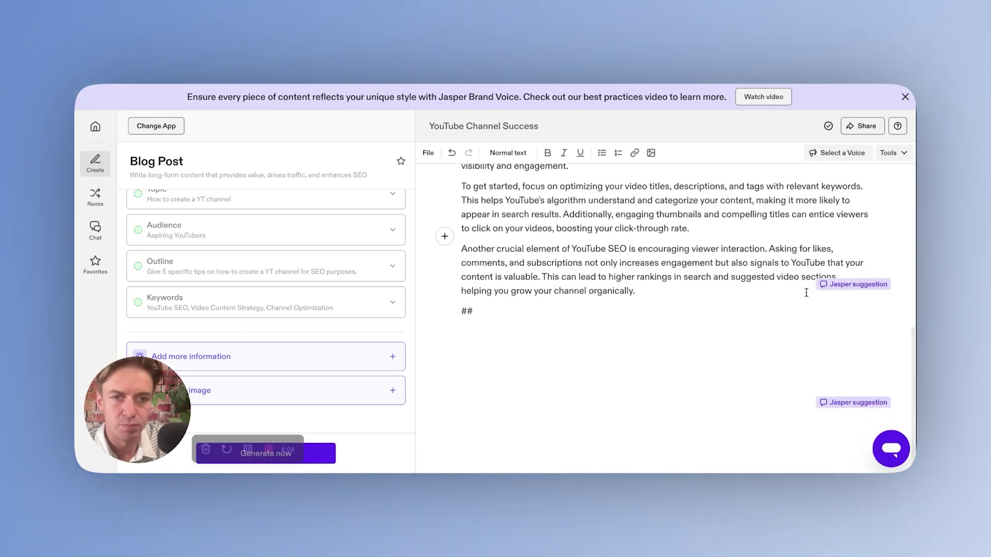
{"action": "scroll", "coordinate": [806, 293], "scroll_direction": "up", "scroll_amount": 10}
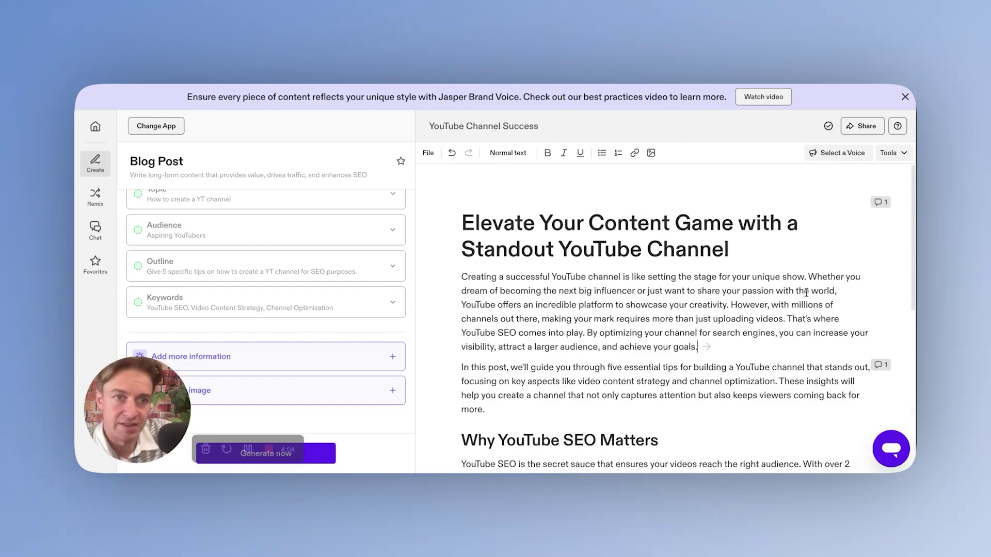
{"action": "left_click", "coordinate": [863, 127]}
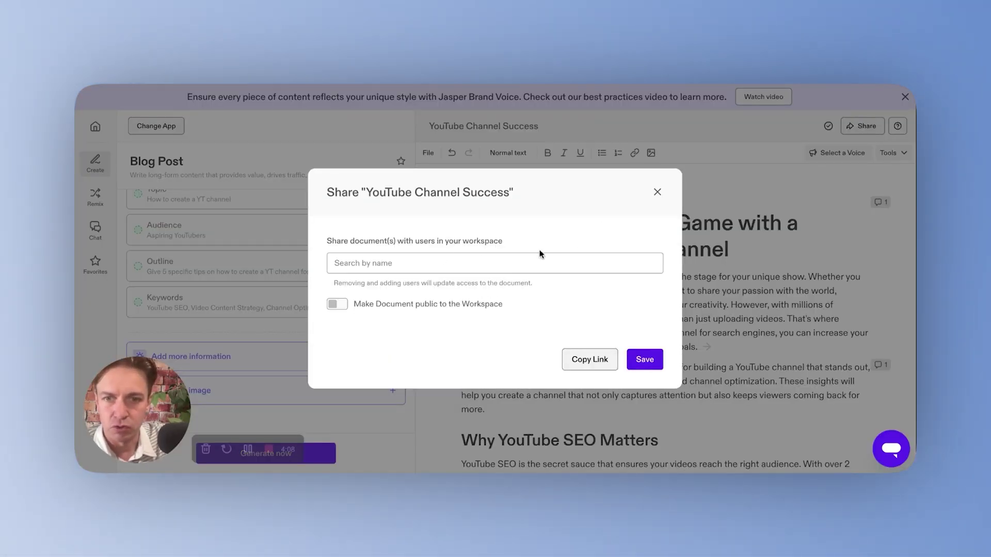
{"action": "left_click", "coordinate": [655, 193]}
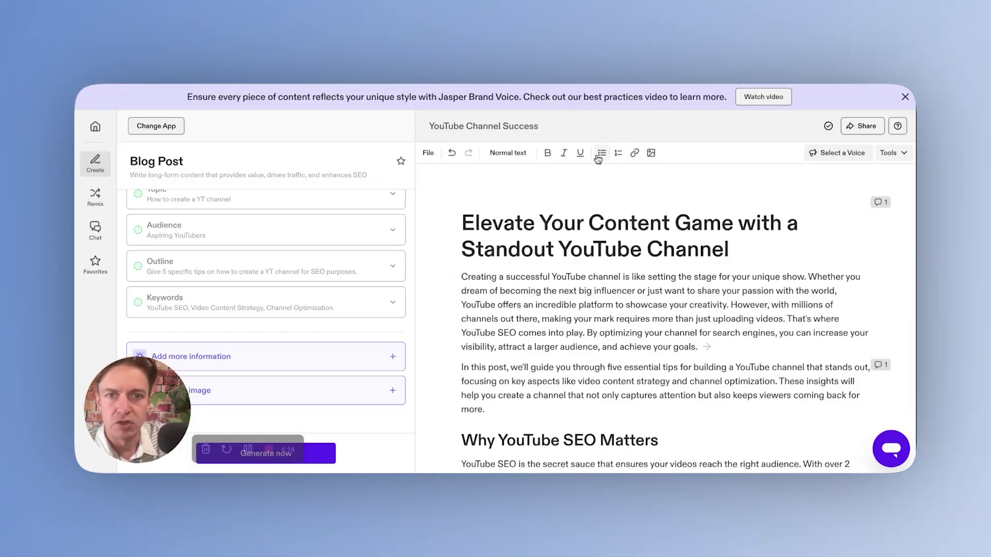
Check the 299-word count under Tools, then return to the Jasper home page
{"action": "left_click", "coordinate": [885, 154]}
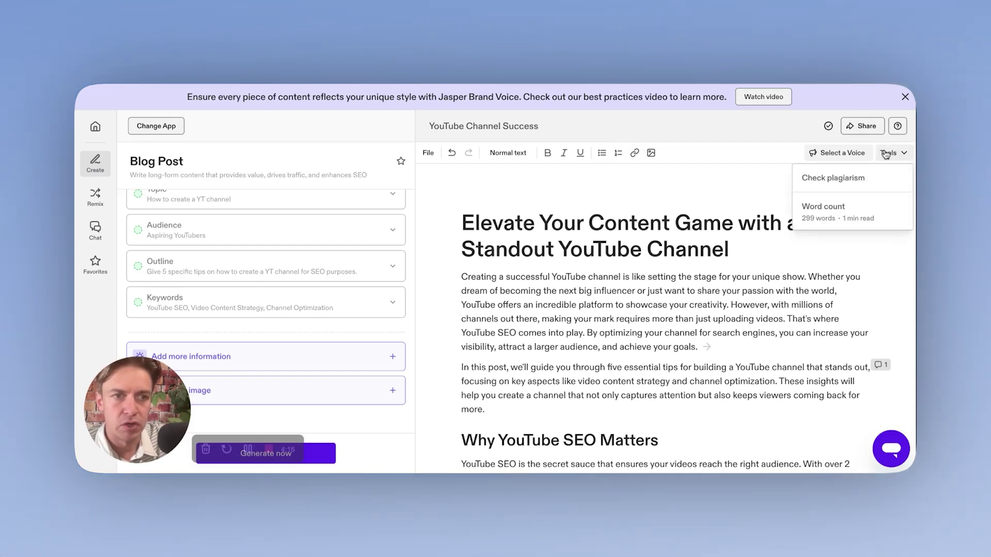
{"action": "left_click", "coordinate": [672, 222]}
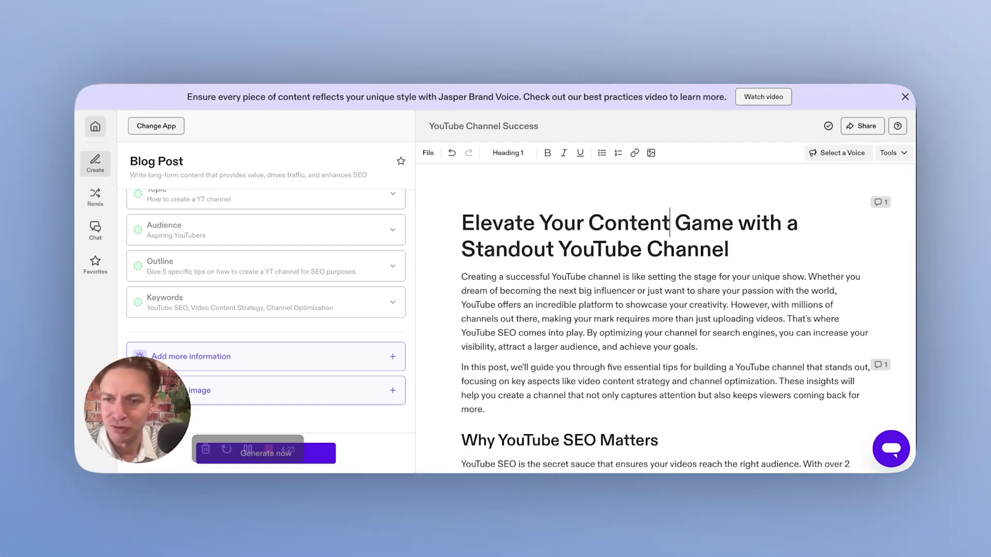
{"action": "left_click", "coordinate": [94, 135]}
Find Facebook Post among the Popular Apps and launch it in a new document
{"action": "scroll", "coordinate": [429, 333], "scroll_direction": "down", "scroll_amount": 10}
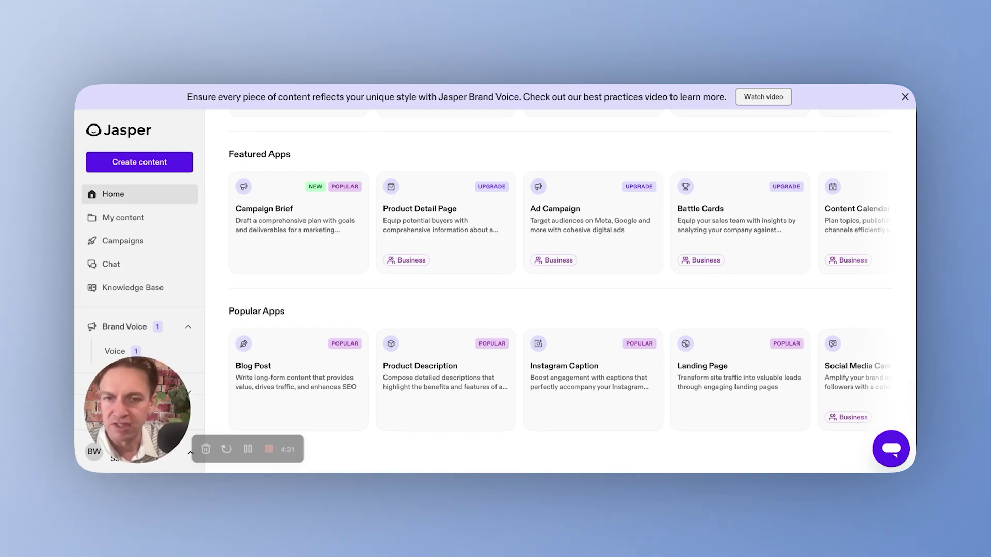
{"action": "scroll", "coordinate": [312, 379], "scroll_direction": "up", "scroll_amount": 2}
{"action": "scroll", "coordinate": [438, 374], "scroll_direction": "down", "scroll_amount": 2}
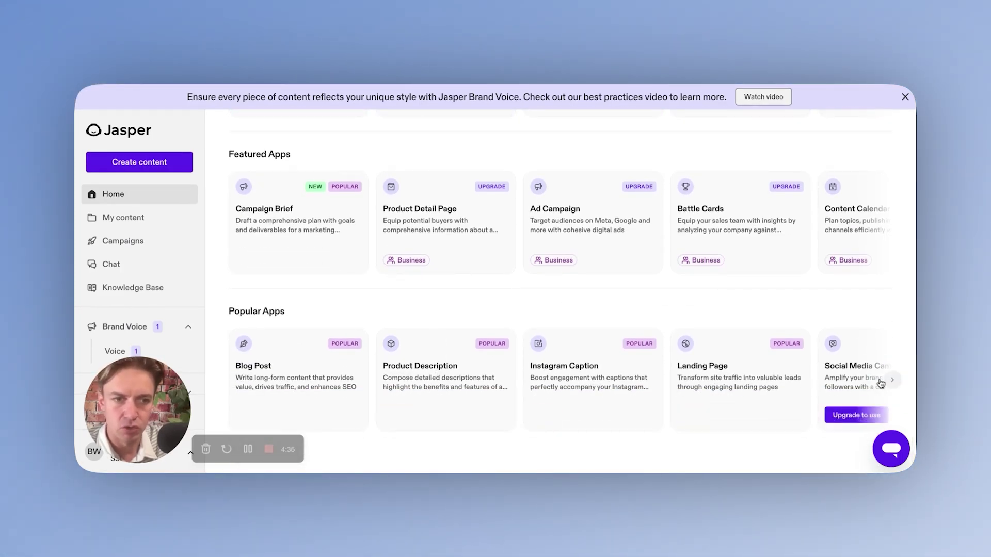
{"action": "left_click", "coordinate": [891, 380]}
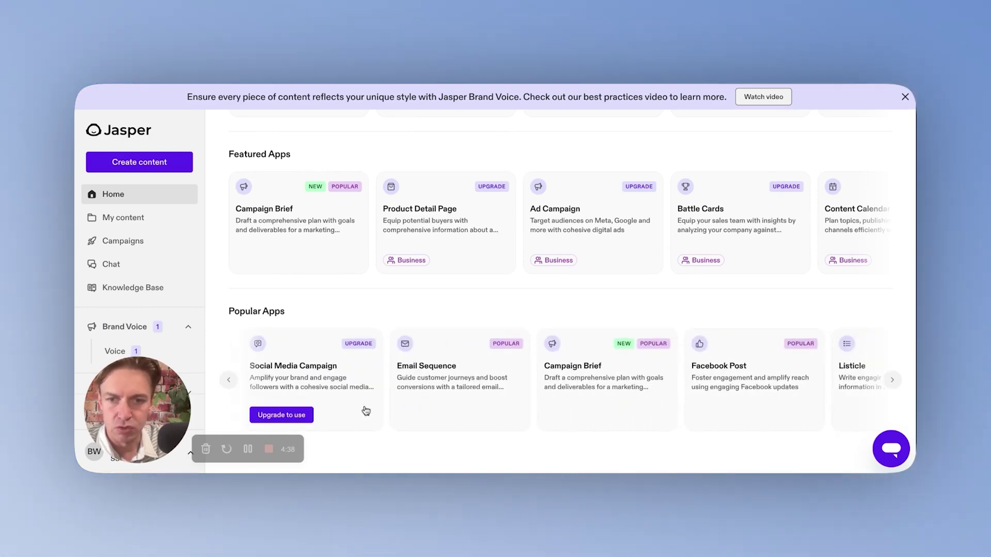
{"action": "left_click", "coordinate": [740, 379]}
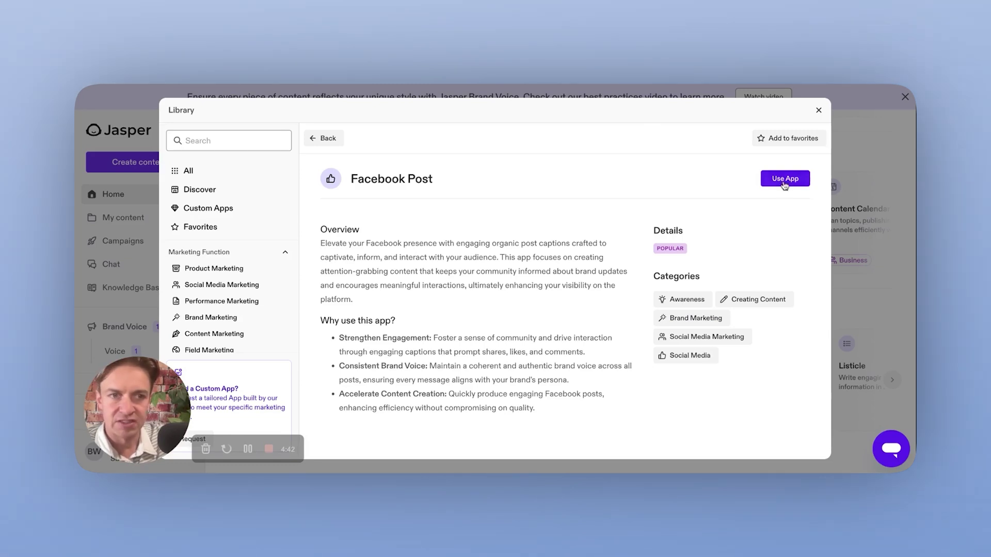
{"action": "left_click", "coordinate": [792, 186]}
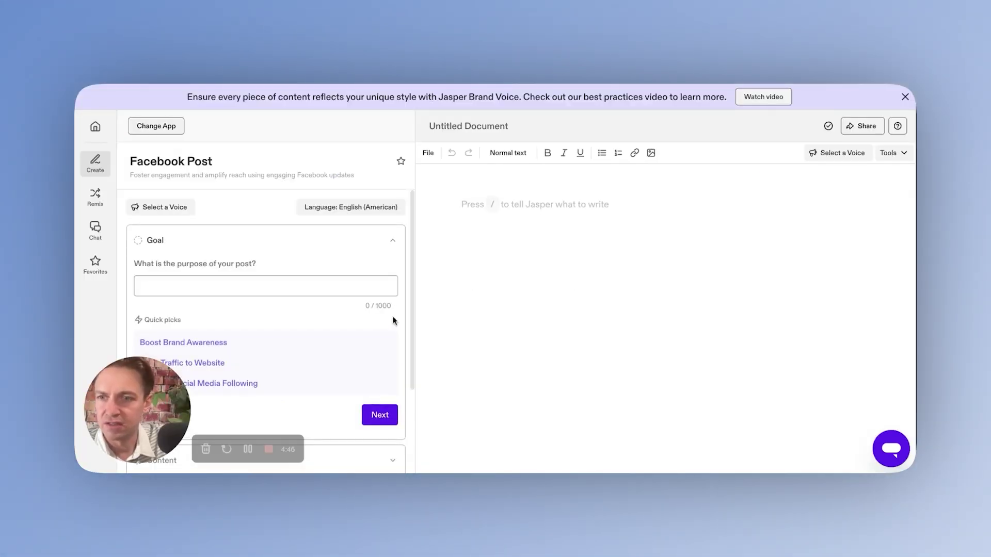
Fill the Facebook Post form promoting the abc tool to YouTube creators and generate it
{"action": "scroll", "coordinate": [367, 338], "scroll_direction": "down", "scroll_amount": 1}
{"action": "left_click", "coordinate": [315, 264]}
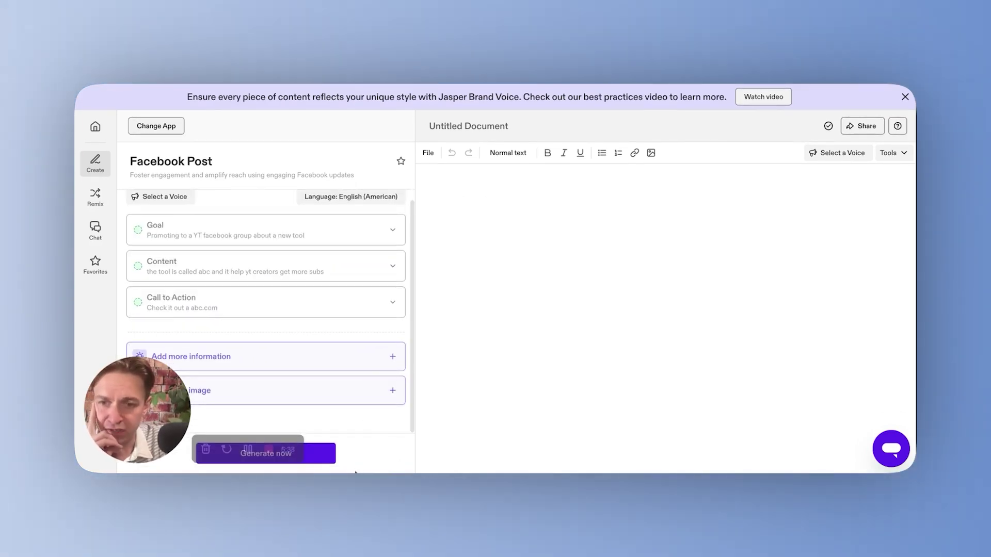
{"action": "left_click", "coordinate": [318, 452]}
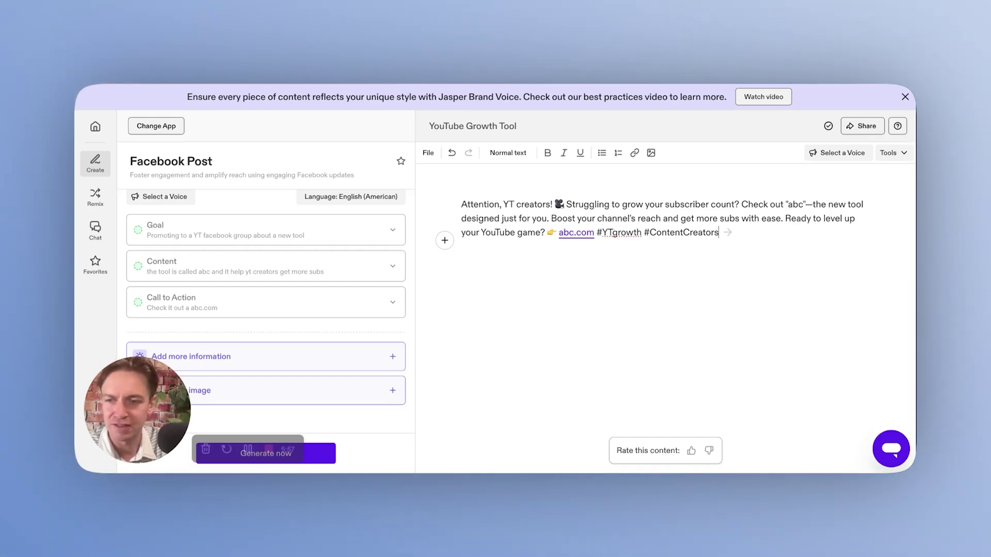
{"action": "left_click", "coordinate": [831, 154]}
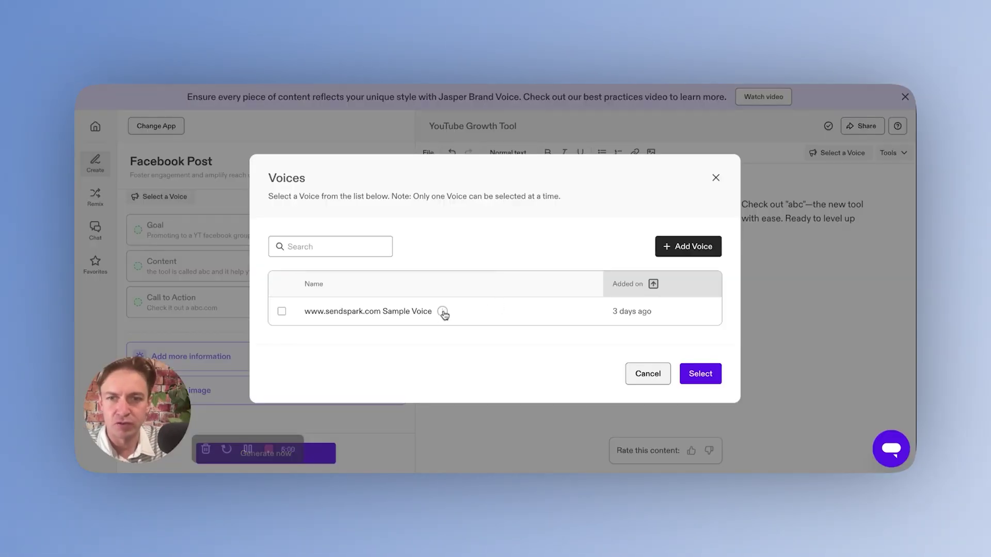
{"action": "left_click", "coordinate": [702, 246]}
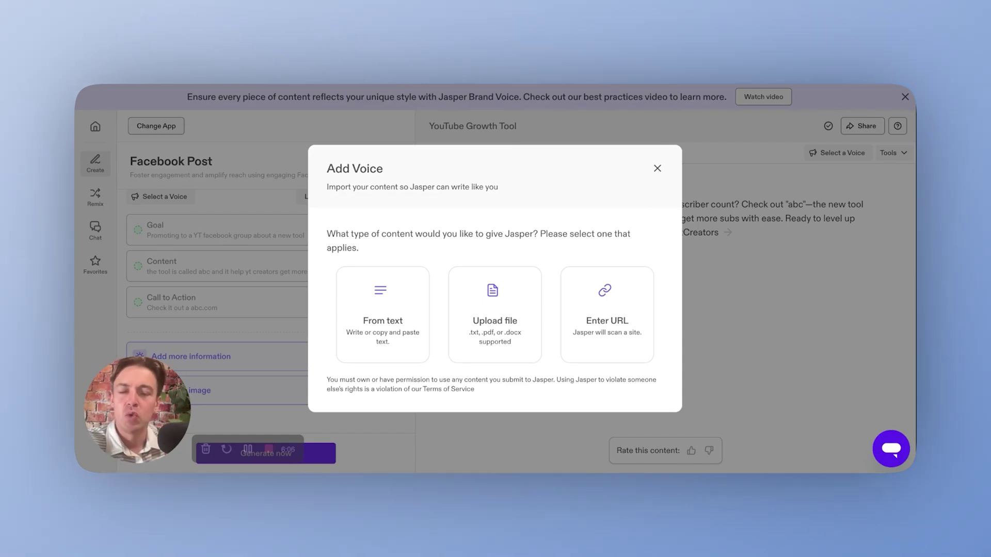
{"action": "left_click", "coordinate": [603, 340]}
{"action": "left_click", "coordinate": [456, 237]}
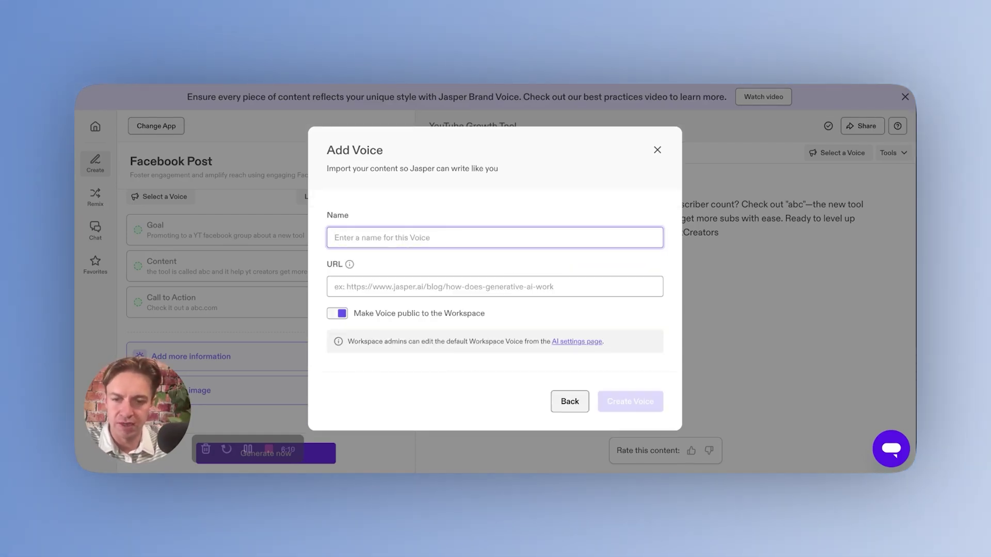
{"action": "type", "text": "Test Voice"}
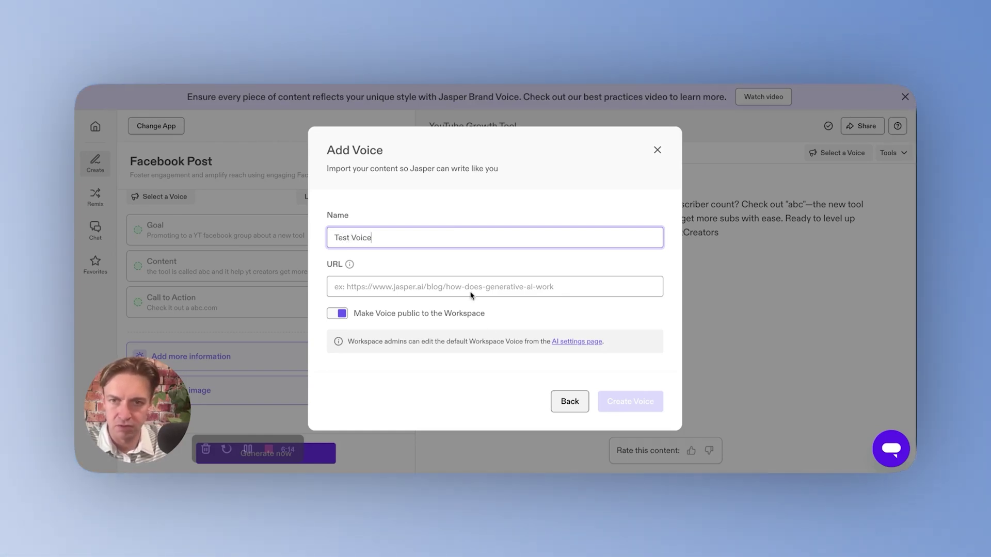
{"action": "left_click", "coordinate": [472, 287]}
{"action": "left_click", "coordinate": [448, 310]}
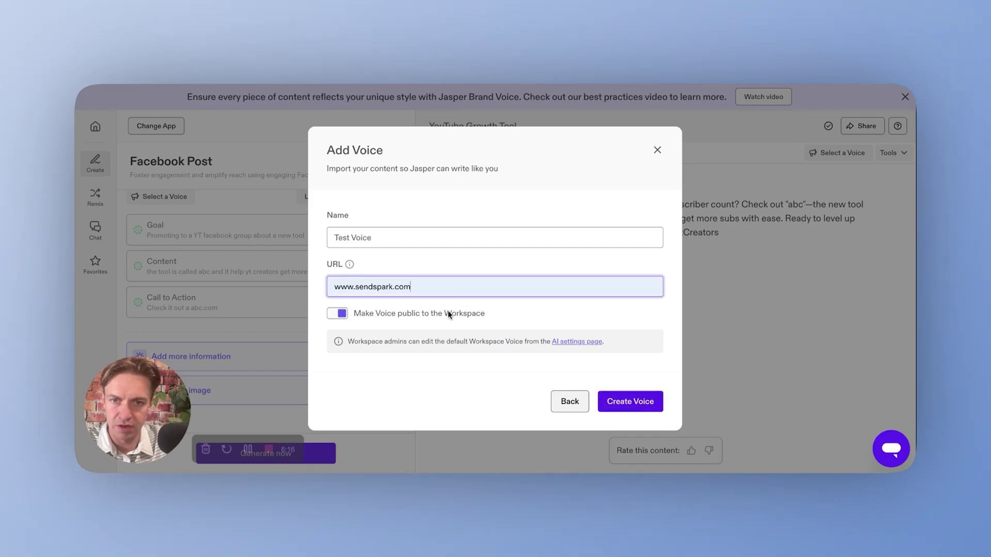
{"action": "left_click", "coordinate": [625, 401]}
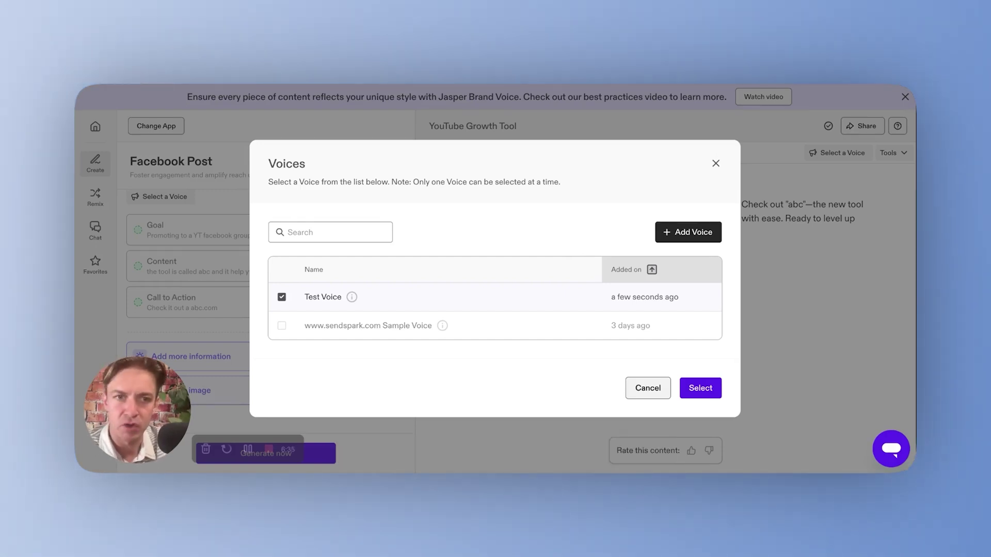
{"action": "left_click", "coordinate": [647, 388]}
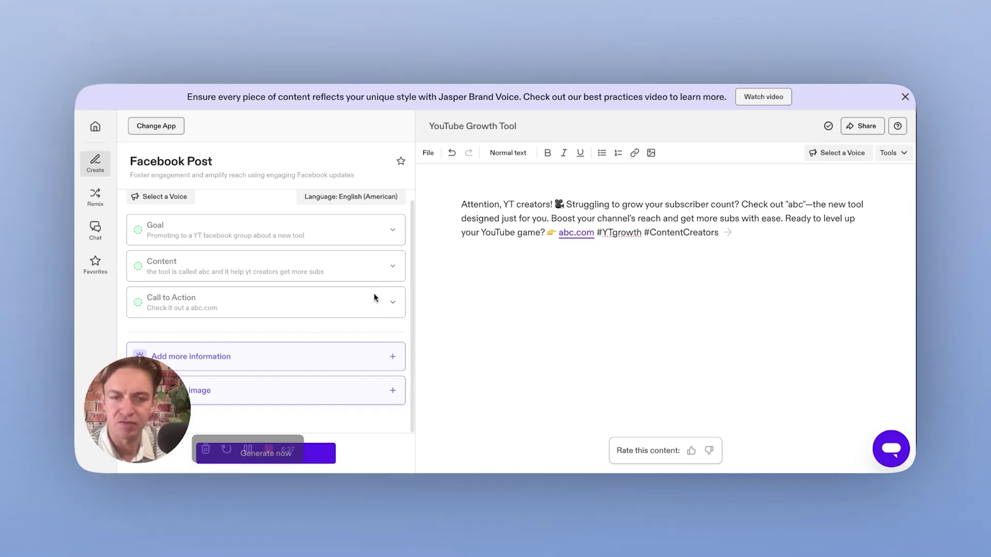
Scroll through the home page's recent documents, categories and apps, then open Knowledge Base
{"action": "left_click", "coordinate": [106, 132]}
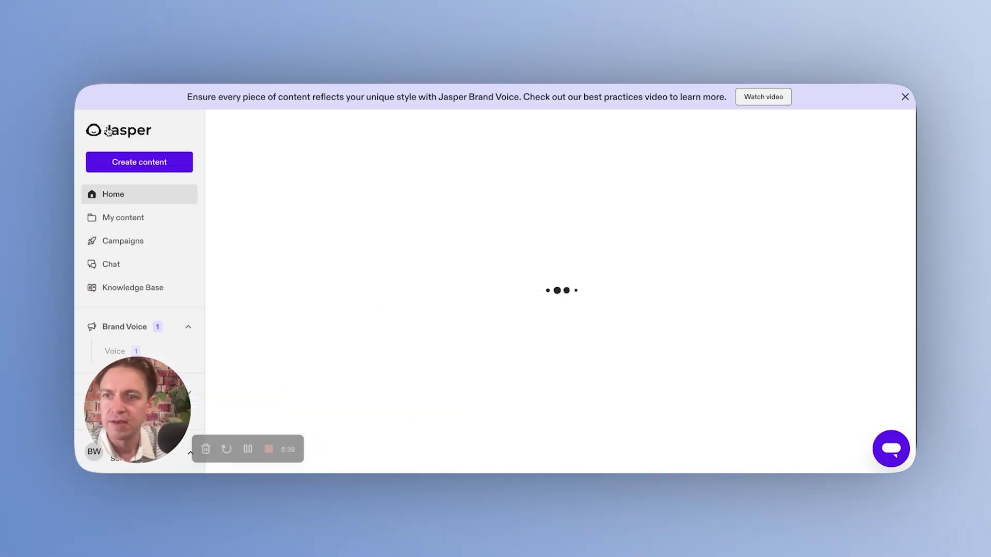
{"action": "scroll", "coordinate": [518, 370], "scroll_direction": "down", "scroll_amount": 3}
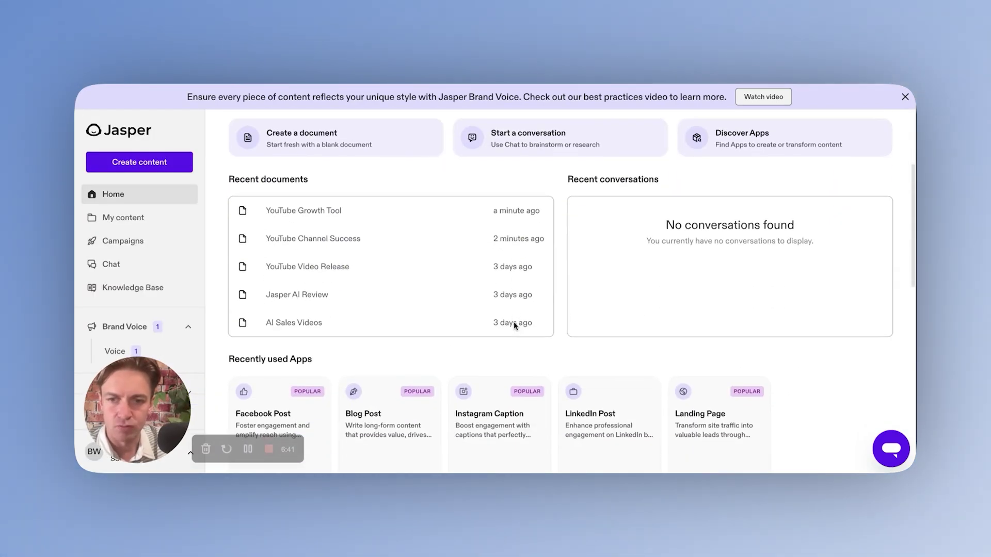
{"action": "scroll", "coordinate": [513, 321], "scroll_direction": "down", "scroll_amount": 3}
{"action": "scroll", "coordinate": [740, 338], "scroll_direction": "down", "scroll_amount": 2}
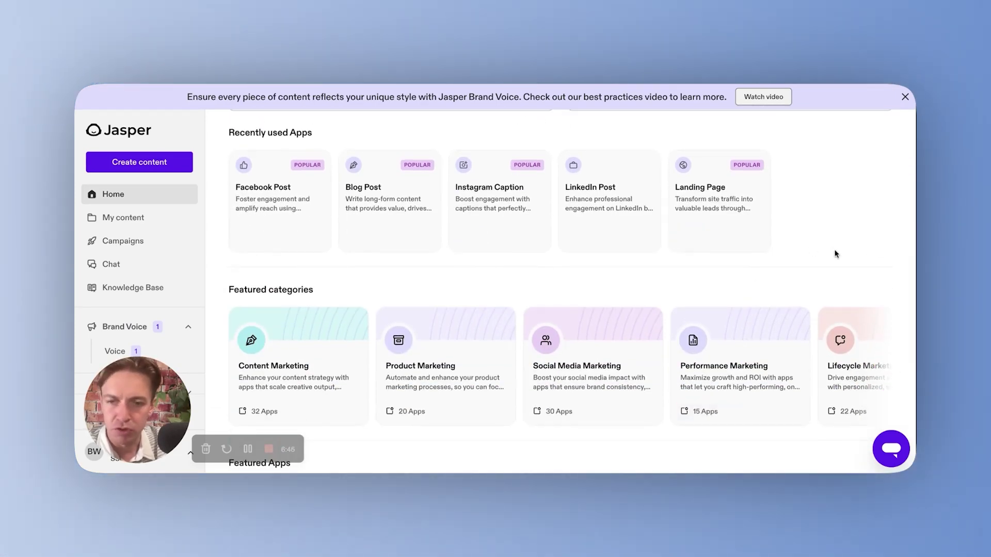
{"action": "scroll", "coordinate": [592, 289], "scroll_direction": "down", "scroll_amount": 2}
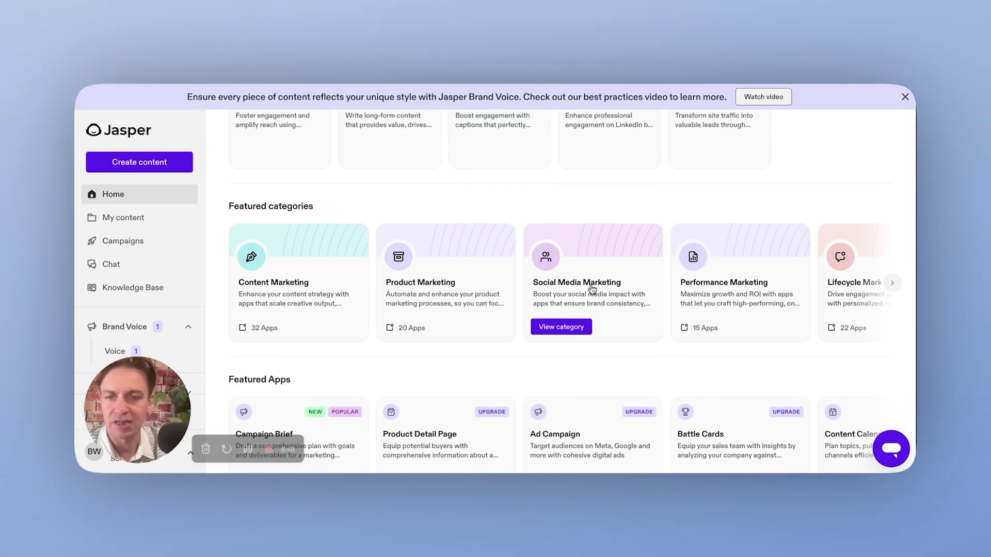
{"action": "scroll", "coordinate": [592, 289], "scroll_direction": "down", "scroll_amount": 3}
{"action": "scroll", "coordinate": [619, 371], "scroll_direction": "down", "scroll_amount": 2}
{"action": "scroll", "coordinate": [630, 367], "scroll_direction": "up", "scroll_amount": 1}
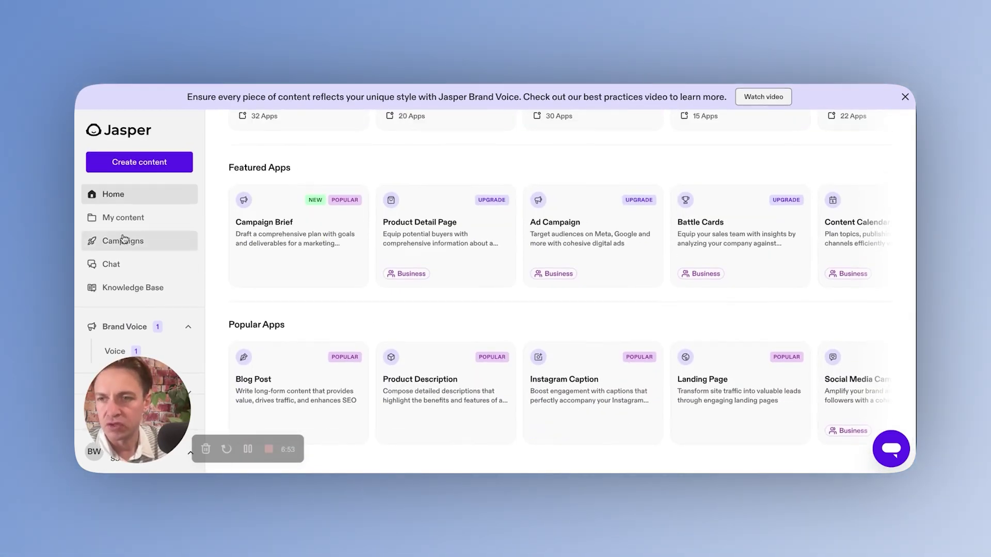
{"action": "left_click", "coordinate": [128, 294]}
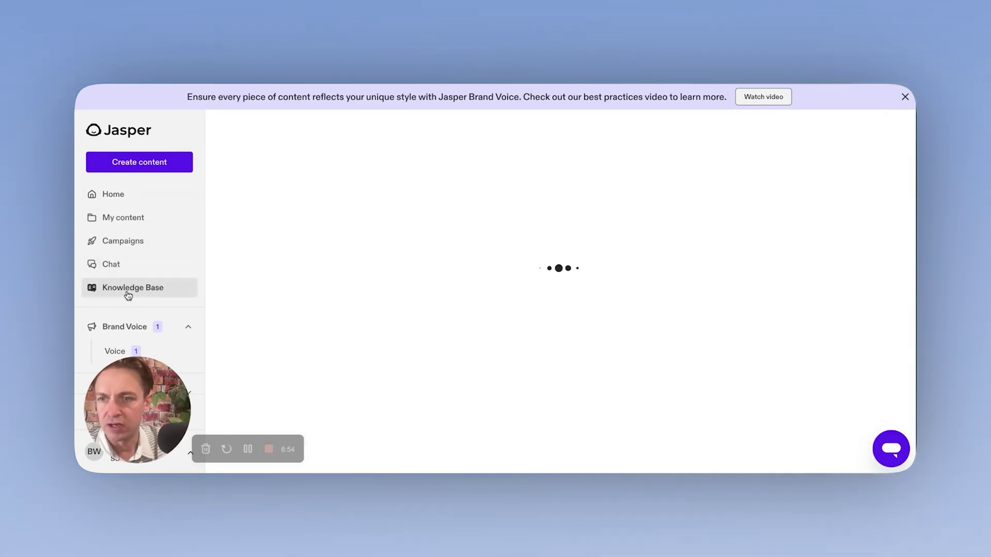
Start a chat with the 'Plan a social media campaign' suggestion and open the account menu
{"action": "left_click", "coordinate": [129, 264]}
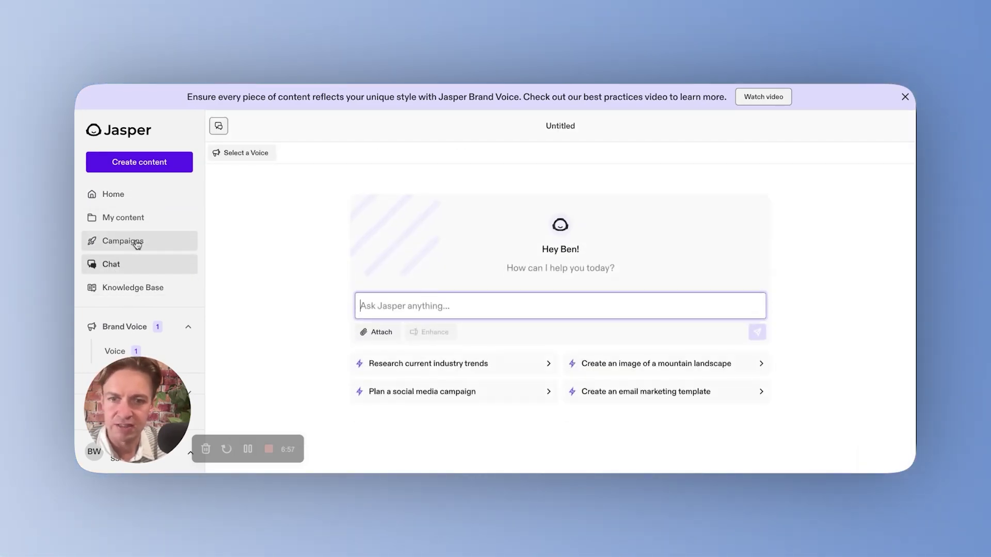
{"action": "left_click", "coordinate": [487, 394]}
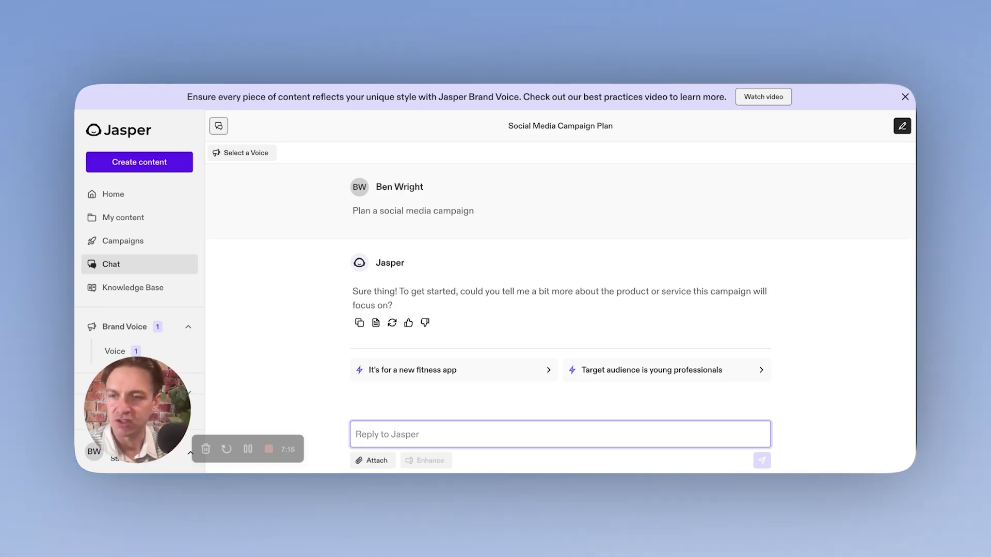
{"action": "scroll", "coordinate": [140, 260], "scroll_direction": "down", "scroll_amount": 1}
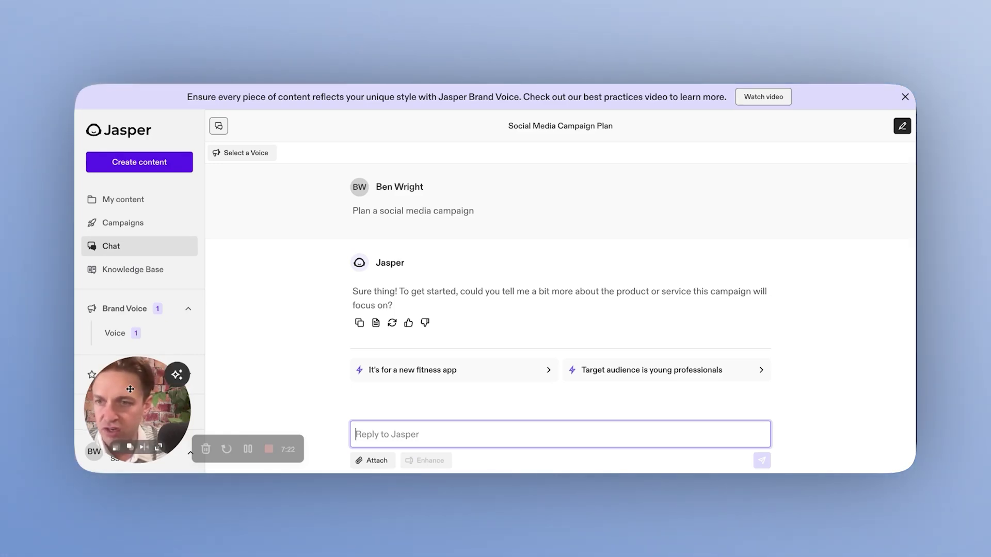
{"action": "left_click_drag", "start_coordinate": [130, 389], "coordinate": [127, 147]}
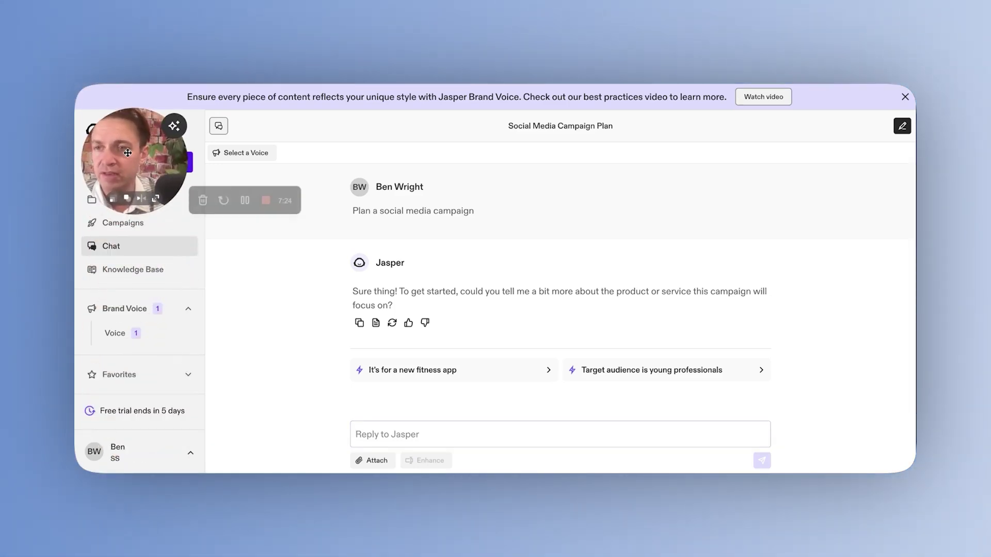
{"action": "left_click_drag", "start_coordinate": [127, 153], "coordinate": [128, 140]}
{"action": "left_click", "coordinate": [139, 462]}
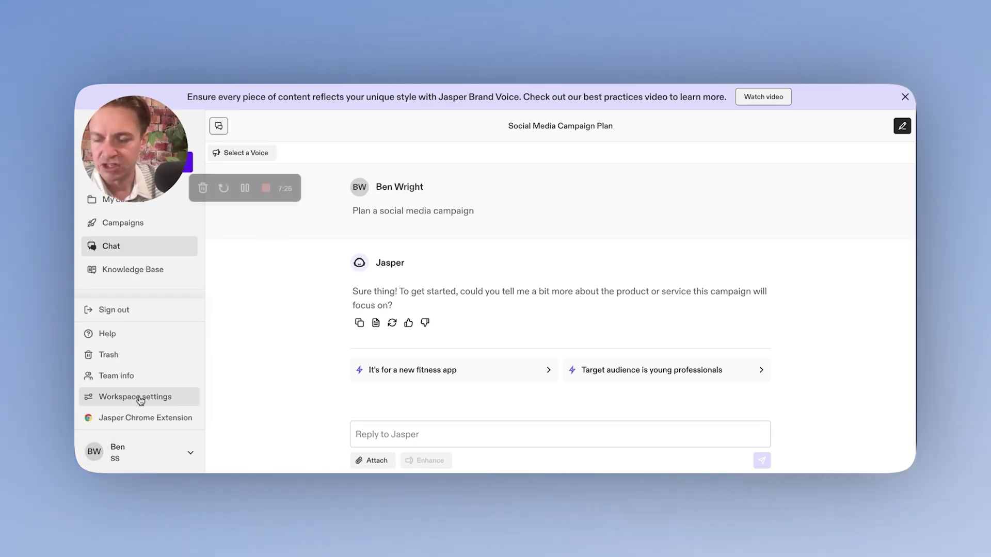
Open the workspace Plans page and toggle Creator, Pro and Business prices between annual and monthly billing
{"action": "left_click", "coordinate": [140, 397]}
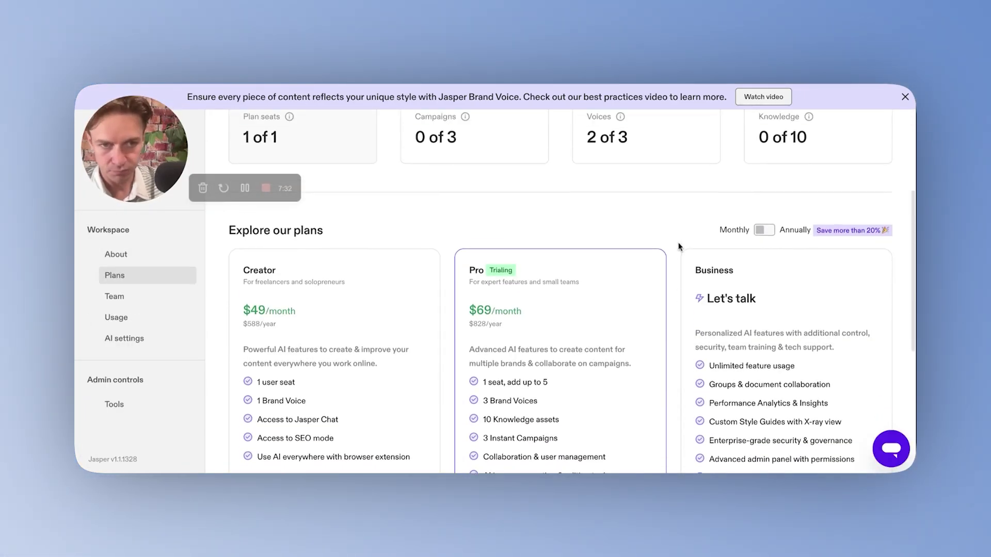
{"action": "scroll", "coordinate": [679, 246], "scroll_direction": "down", "scroll_amount": 1}
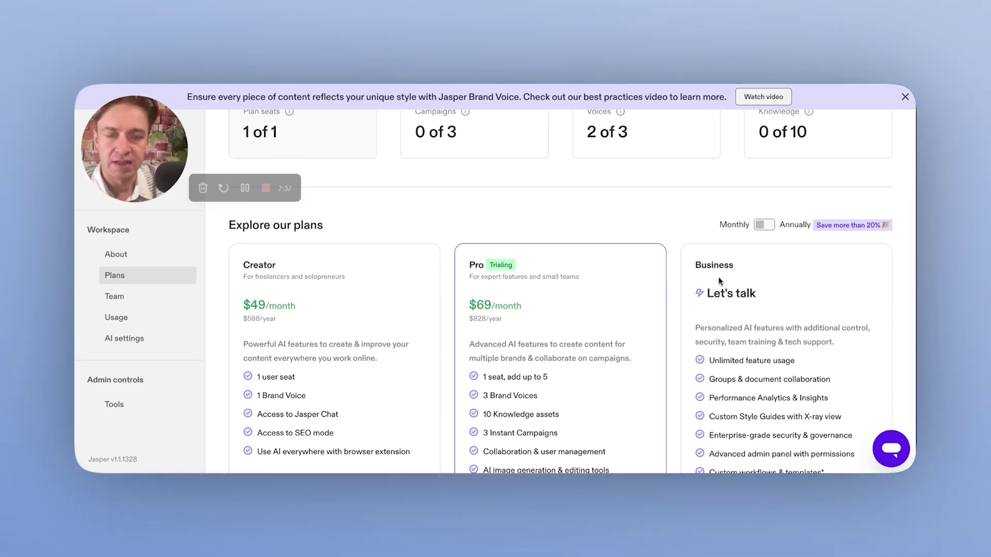
{"action": "left_click", "coordinate": [762, 232]}
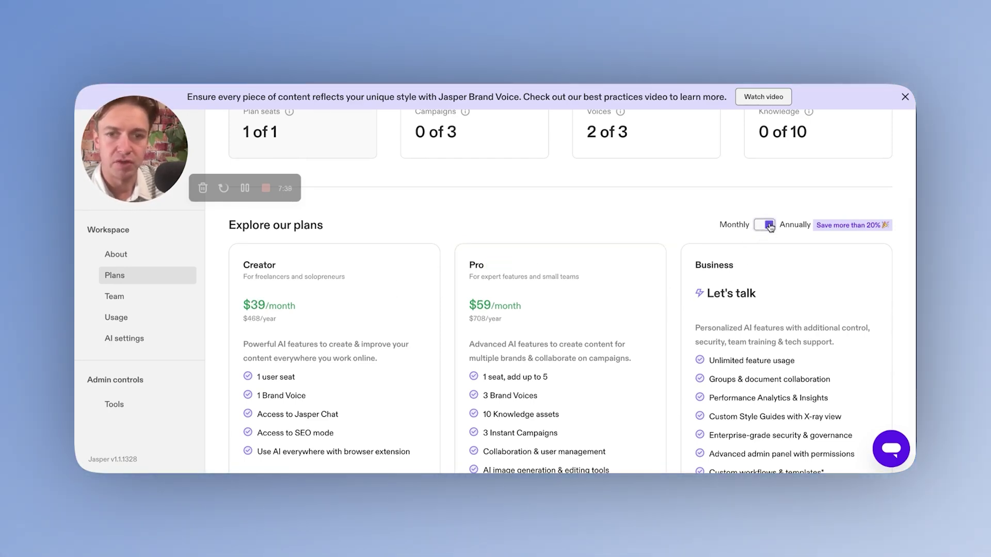
{"action": "left_click", "coordinate": [769, 227]}
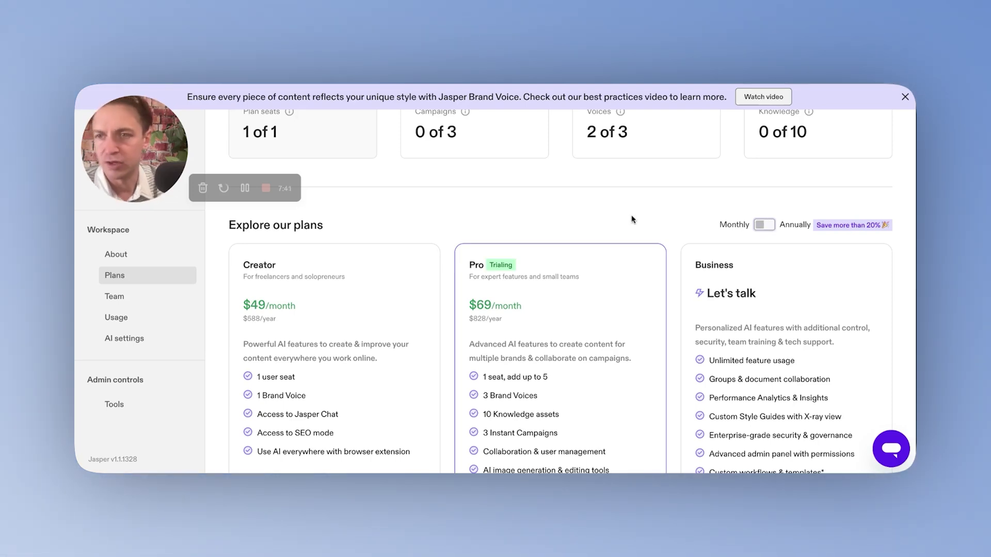
{"action": "left_click", "coordinate": [762, 227]}
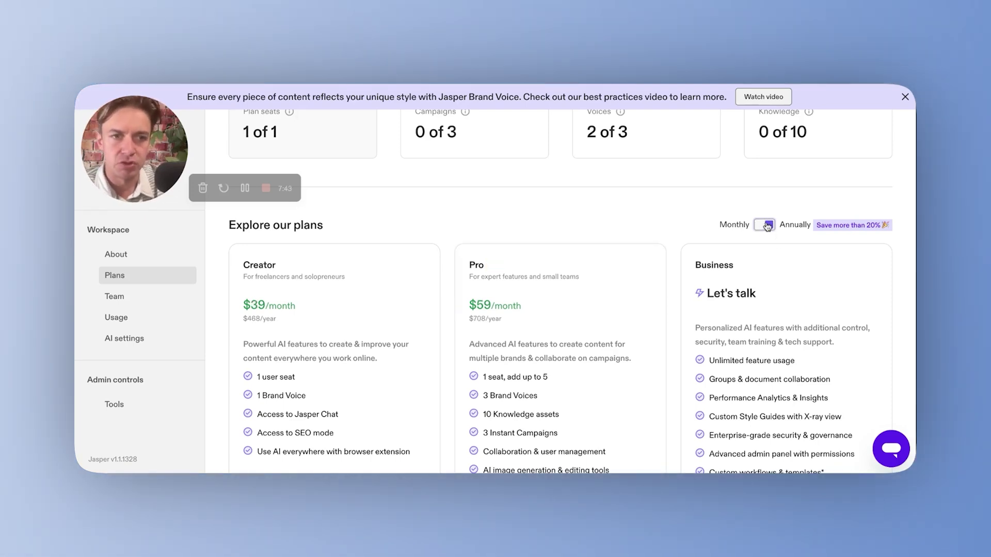
{"action": "left_click", "coordinate": [766, 227]}
{"action": "scroll", "coordinate": [596, 268], "scroll_direction": "down", "scroll_amount": 2}
{"action": "scroll", "coordinate": [596, 269], "scroll_direction": "up", "scroll_amount": 1}
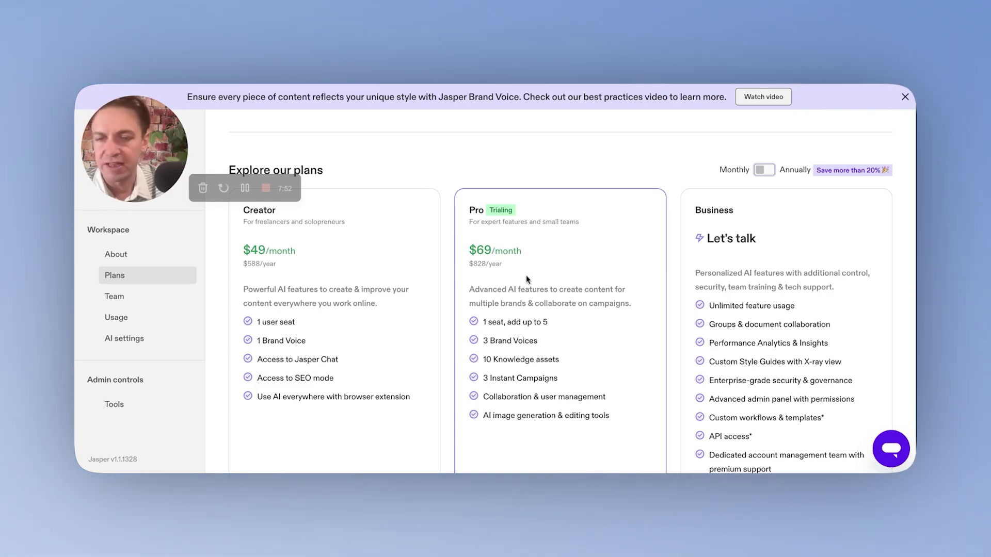
{"action": "scroll", "coordinate": [526, 276], "scroll_direction": "down", "scroll_amount": 1}
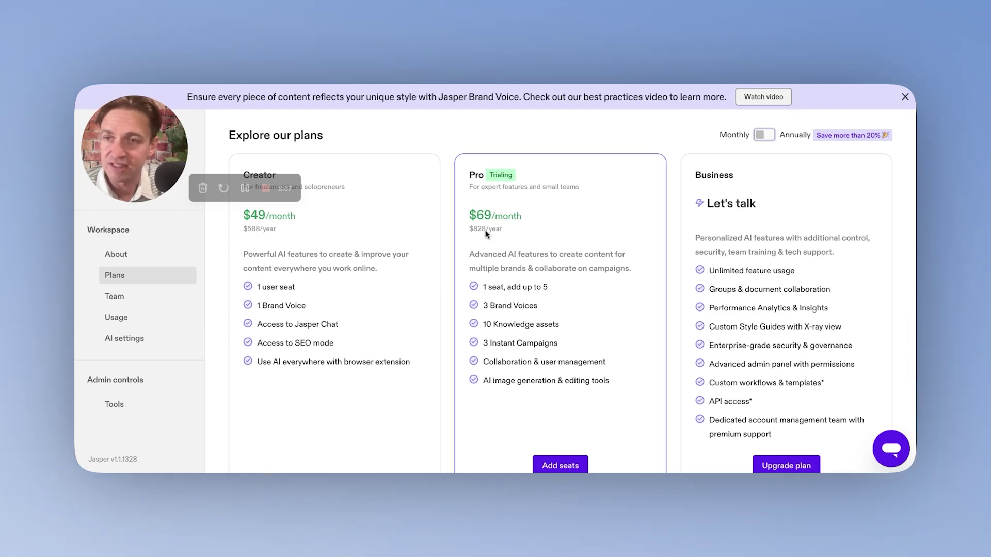
{"action": "scroll", "coordinate": [727, 284], "scroll_direction": "down", "scroll_amount": 1}
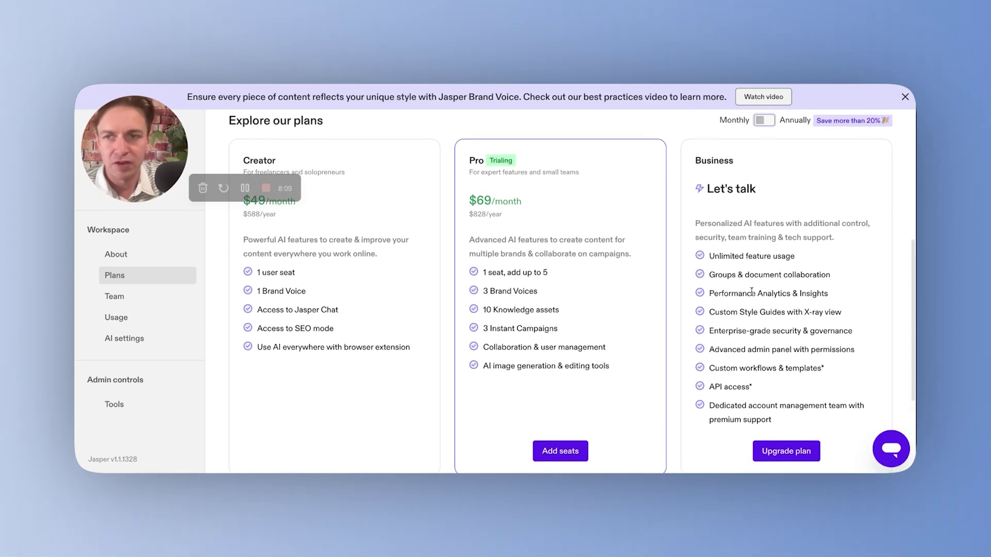